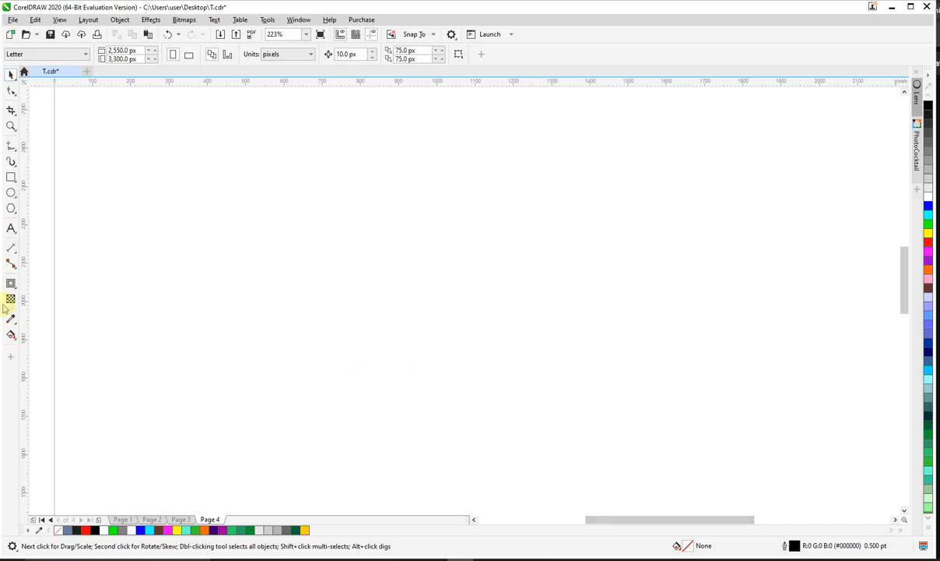
Step: Add the artistic text "NR" in Arial and enlarge it to about 194 pt in bold
{"action": "left_click", "coordinate": [11, 227]}
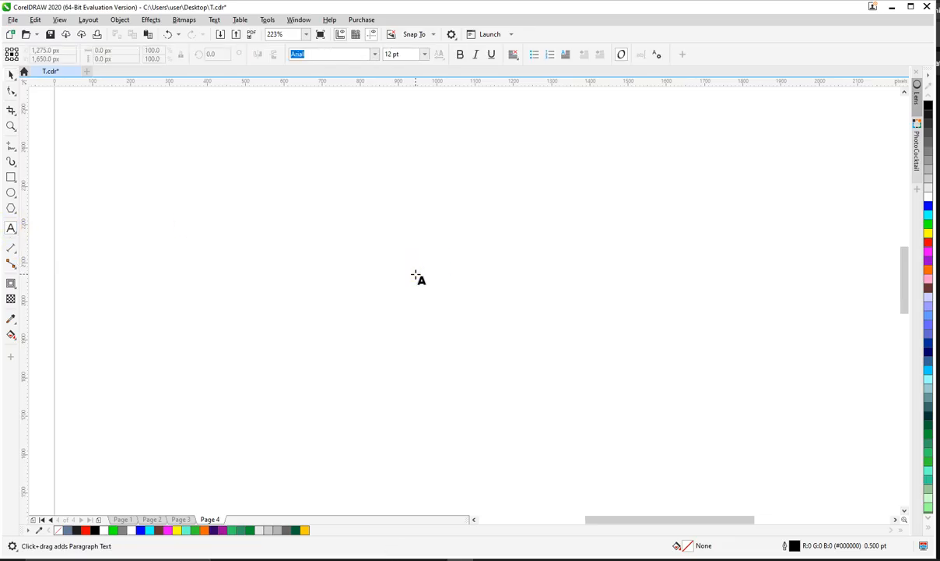
{"action": "left_click", "coordinate": [391, 259]}
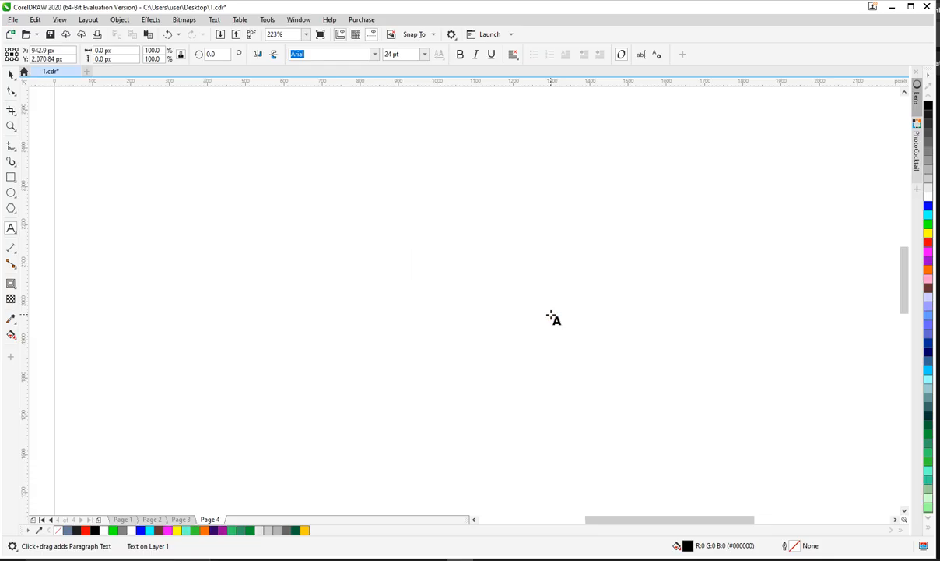
{"action": "type", "text": "NR"}
{"action": "key", "text": "ctrl+space"}
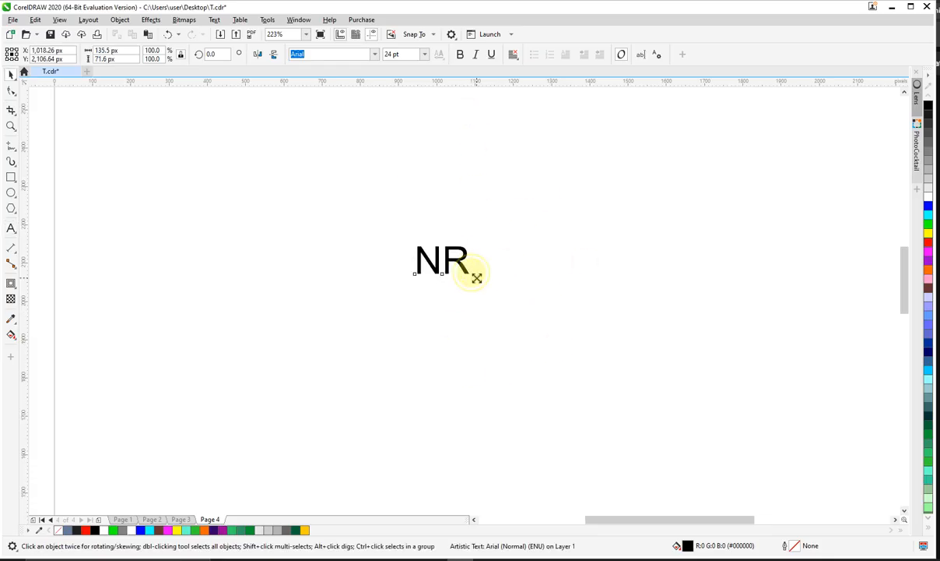
{"action": "left_click_drag", "start_coordinate": [483, 285], "coordinate": [663, 409]}
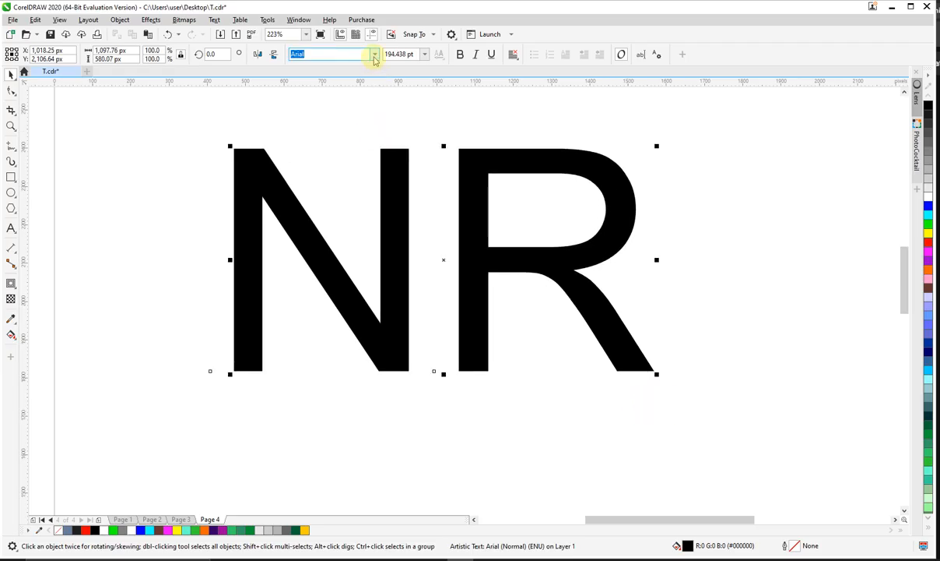
{"action": "left_click", "coordinate": [461, 54]}
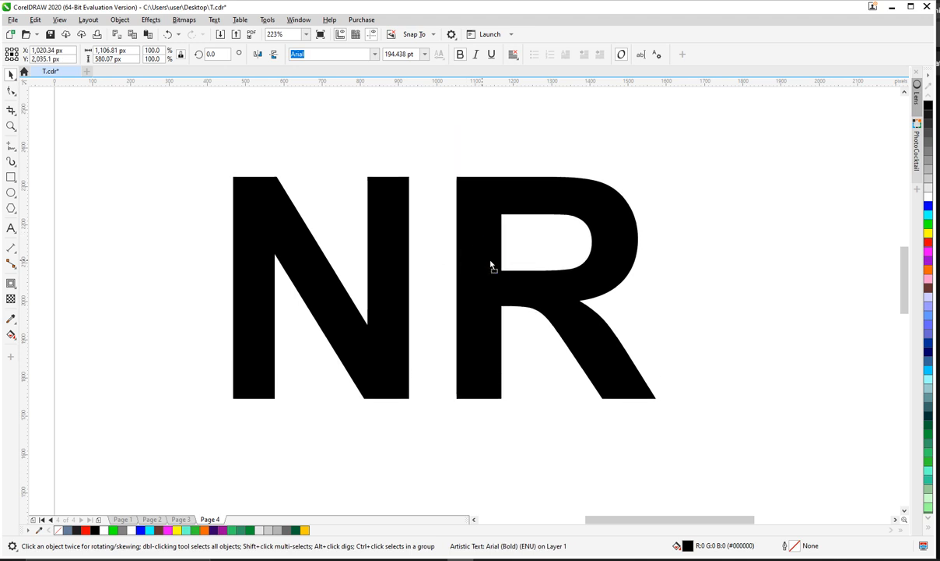
{"action": "left_click", "coordinate": [662, 188]}
{"action": "left_click_drag", "start_coordinate": [531, 198], "coordinate": [543, 197]}
{"action": "key", "text": "ctrl+z"}
Step: Break the artistic text apart into separate letters N and R
{"action": "left_click", "coordinate": [119, 20]}
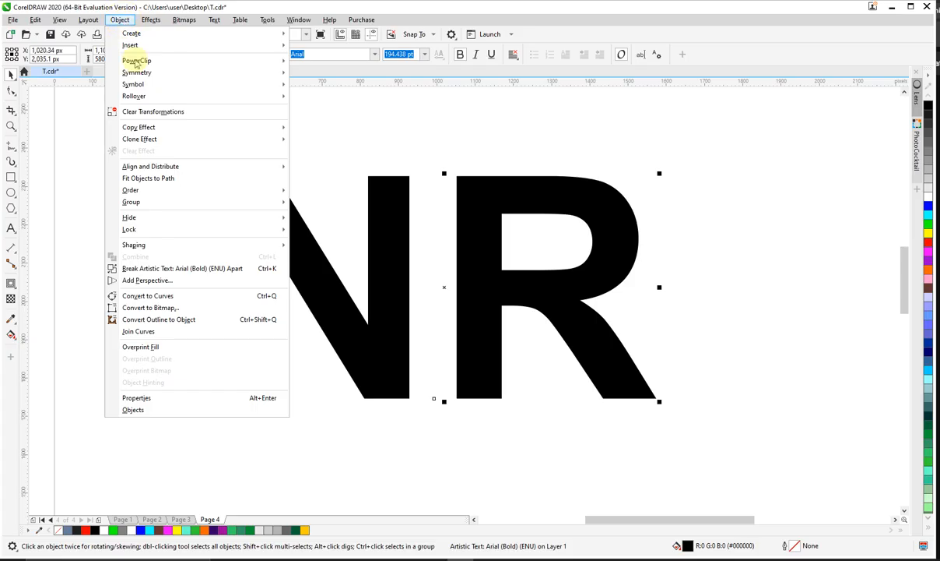
{"action": "left_click", "coordinate": [168, 268]}
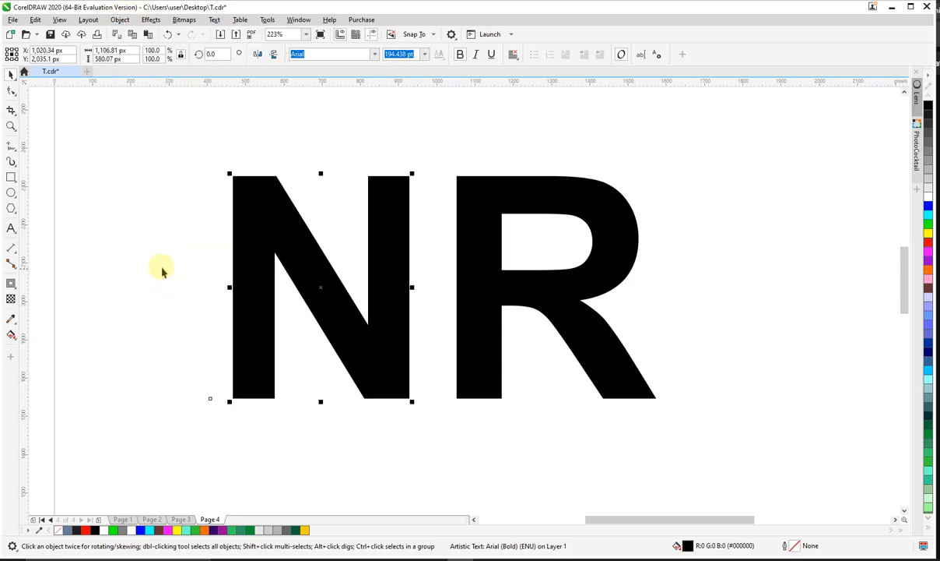
{"action": "left_click", "coordinate": [446, 144]}
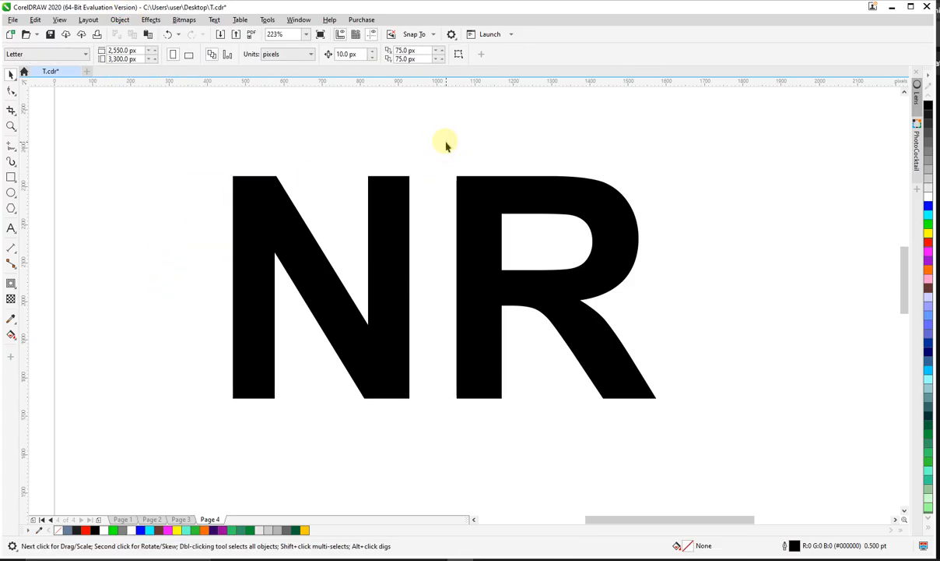
Step: Convert both letters, N and R, to curves
{"action": "left_click", "coordinate": [391, 222]}
{"action": "left_click", "coordinate": [474, 200], "text": "shift"}
{"action": "right_click", "coordinate": [475, 194]}
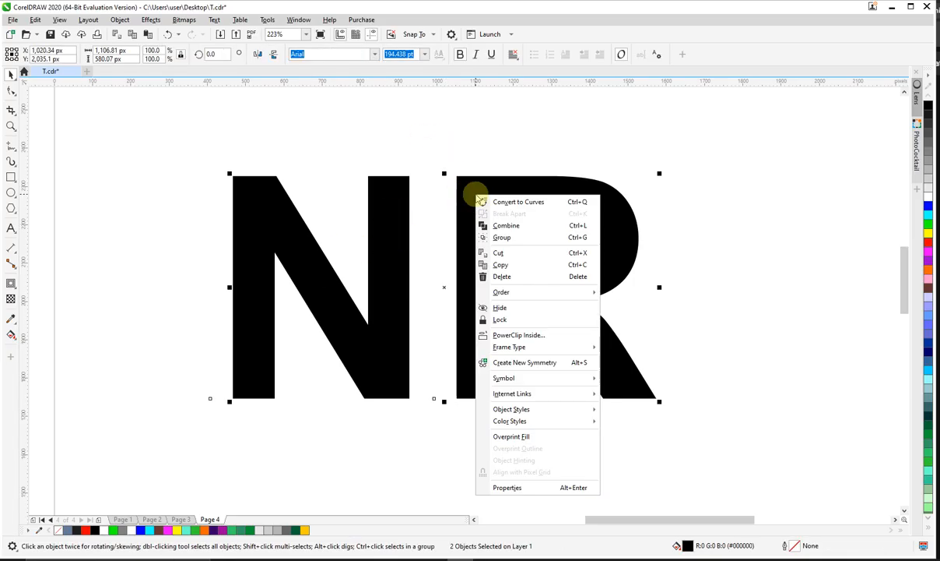
{"action": "left_click", "coordinate": [545, 202]}
{"action": "left_click", "coordinate": [484, 144]}
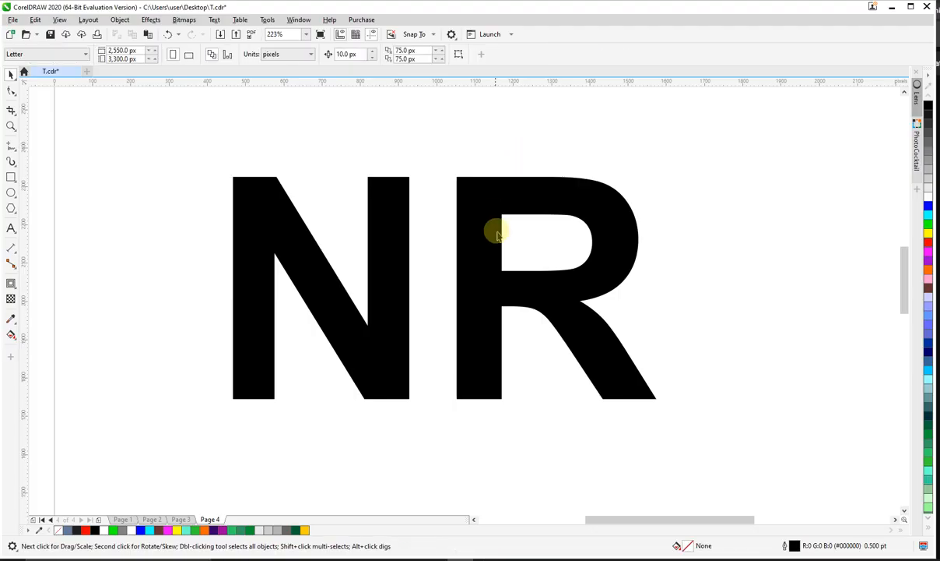
{"action": "left_click", "coordinate": [481, 216]}
{"action": "left_click", "coordinate": [388, 219], "text": "shift"}
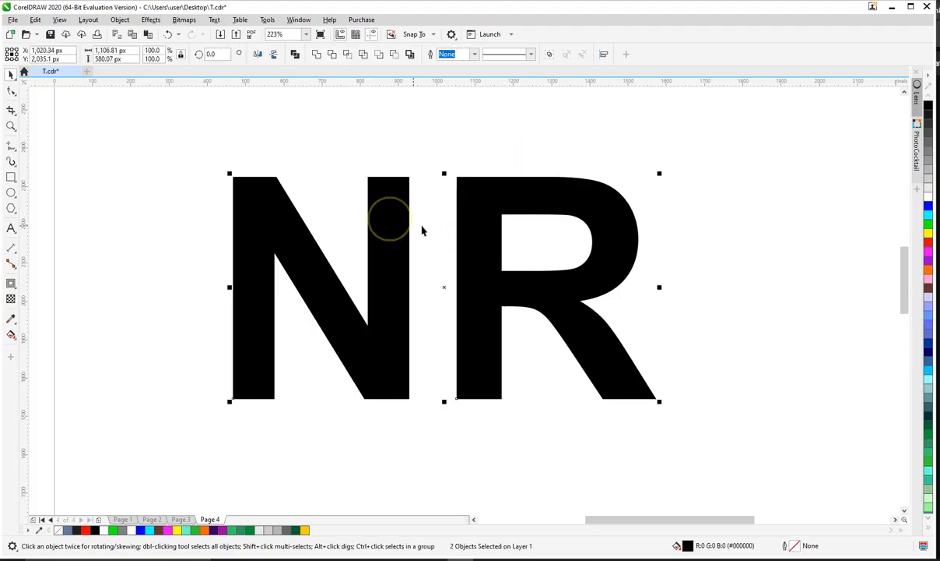
{"action": "left_click", "coordinate": [526, 159]}
Step: Fill the R with red and the N with blue
{"action": "left_click", "coordinate": [487, 211]}
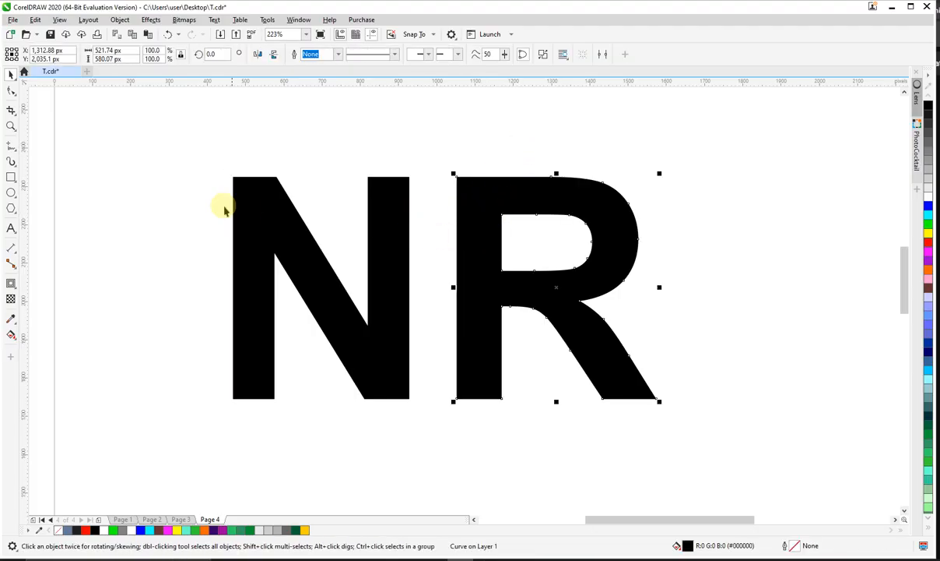
{"action": "left_click", "coordinate": [927, 243]}
{"action": "left_click", "coordinate": [705, 189]}
{"action": "left_click", "coordinate": [344, 241]}
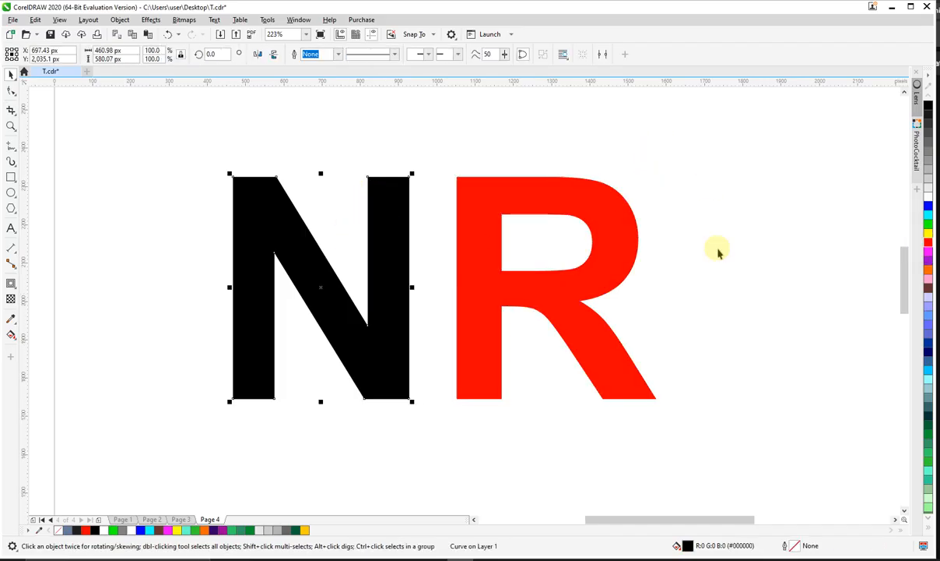
{"action": "left_click", "coordinate": [927, 205]}
{"action": "left_click", "coordinate": [613, 153]}
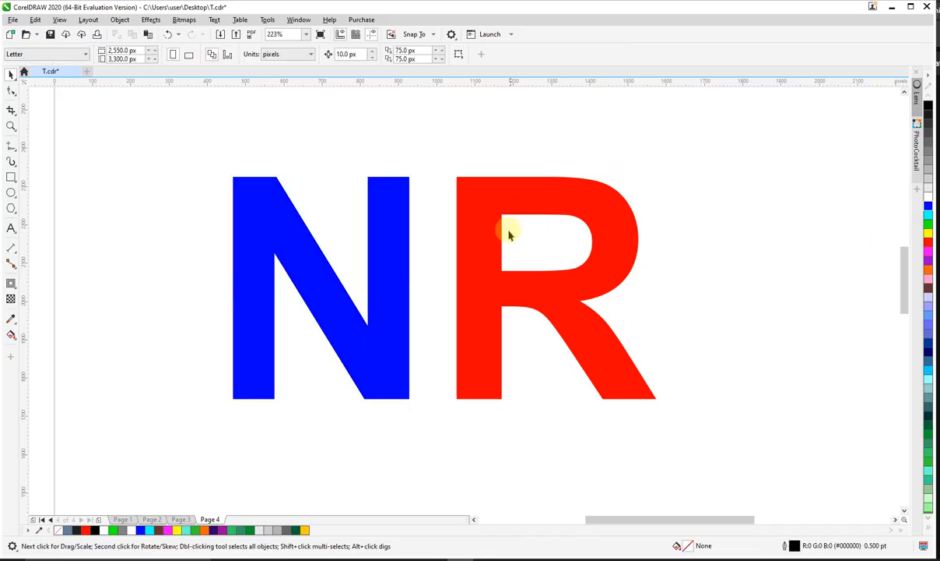
Step: Move the red R over the N's right stem, snapping its upper-left corner to the stem's inner top node
{"action": "left_click", "coordinate": [489, 207]}
{"action": "left_click", "coordinate": [537, 467]}
{"action": "left_click", "coordinate": [473, 237]}
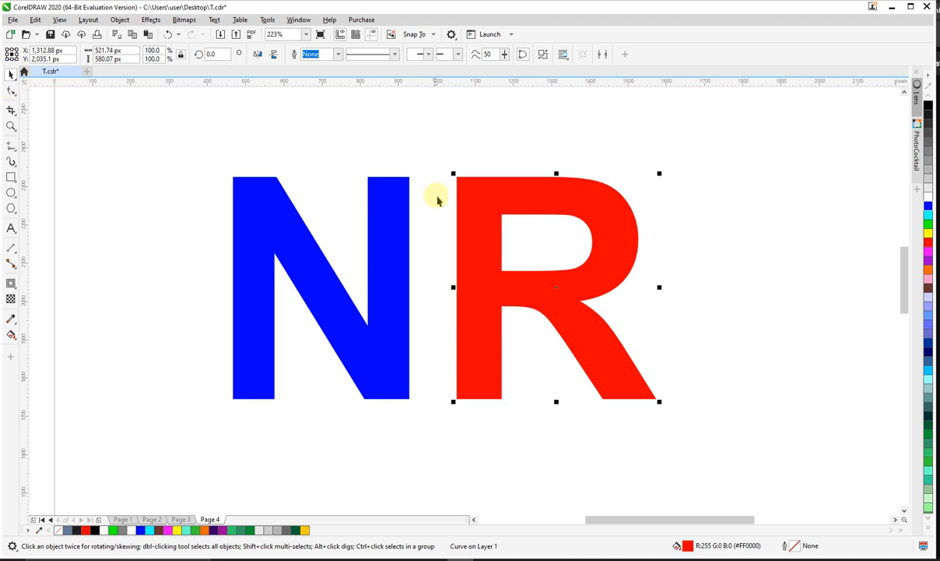
{"action": "left_click_drag", "start_coordinate": [457, 178], "coordinate": [371, 177]}
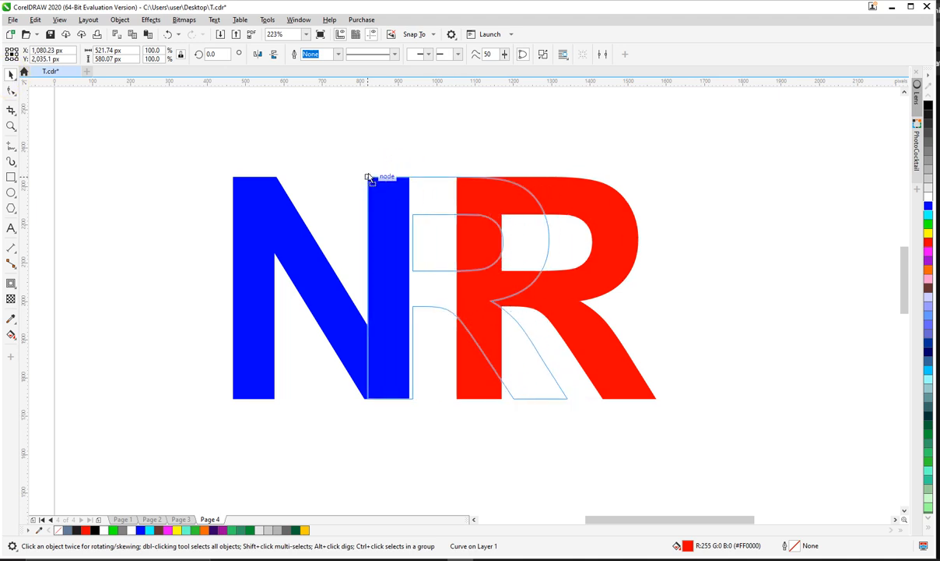
{"action": "left_click_drag", "start_coordinate": [368, 178], "coordinate": [367, 176]}
Step: Send the red R behind the blue N
{"action": "left_click", "coordinate": [407, 292]}
{"action": "left_click", "coordinate": [385, 216]}
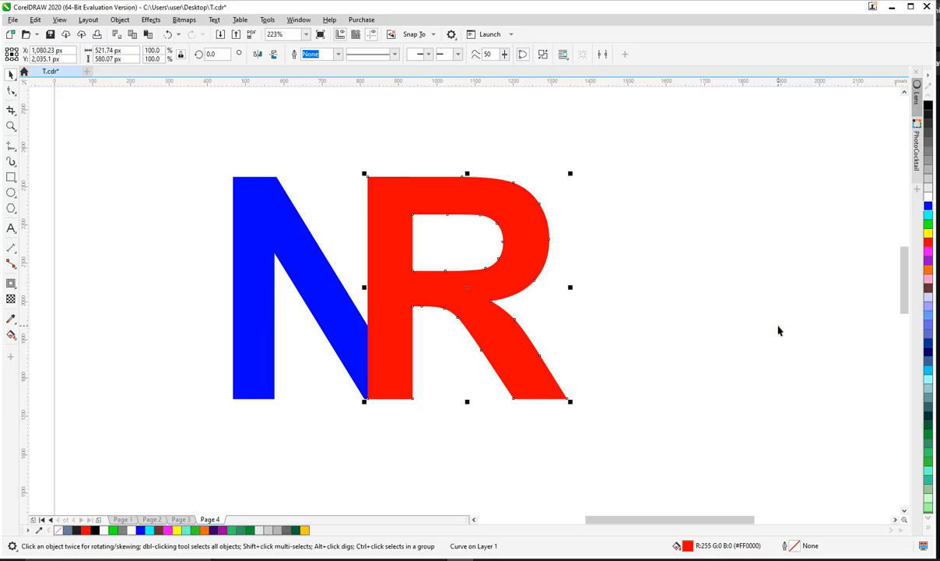
{"action": "key", "text": "shift+Page_Down"}
{"action": "left_click", "coordinate": [644, 309]}
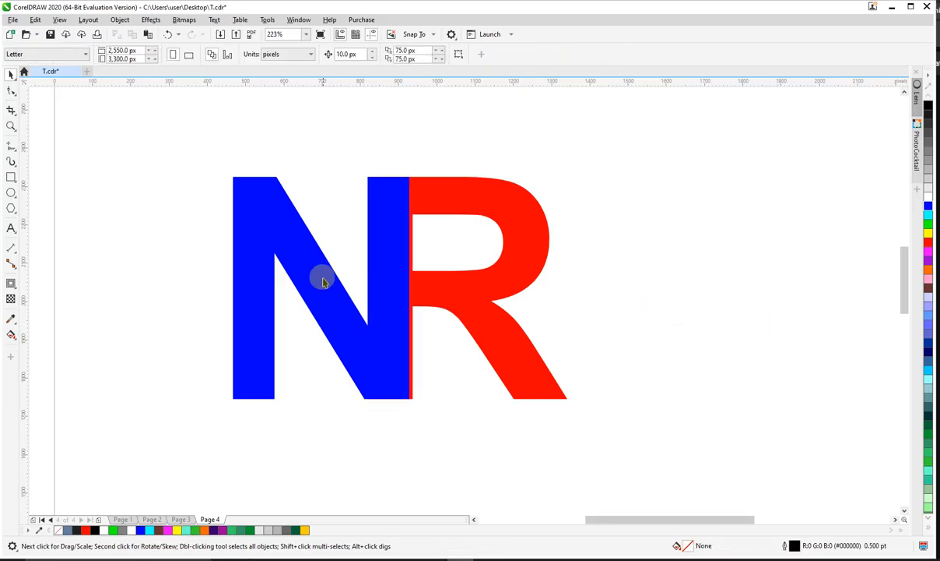
Step: Widen the N's right stem by moving its outer edge nodes to the right edge of the R's stem
{"action": "left_click", "coordinate": [382, 188]}
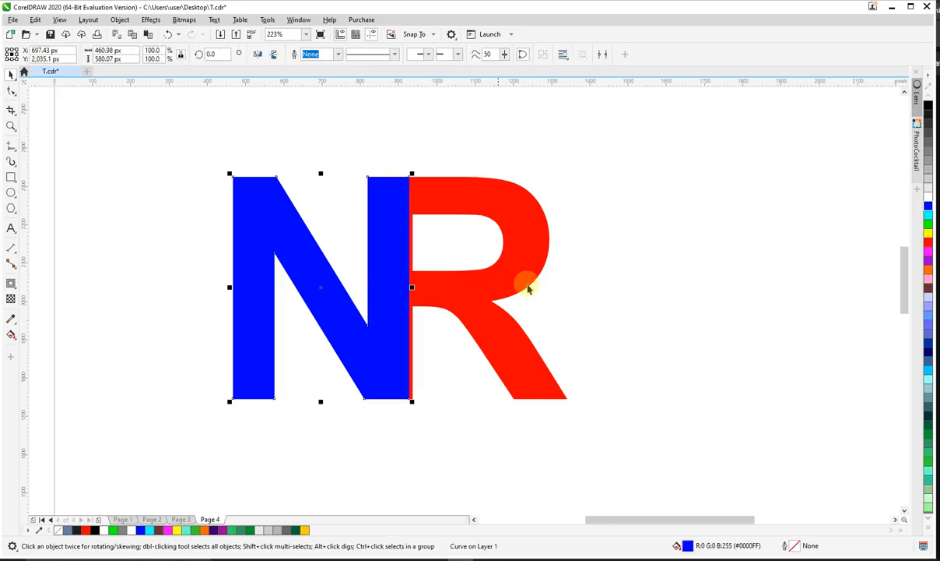
{"action": "left_click", "coordinate": [11, 91]}
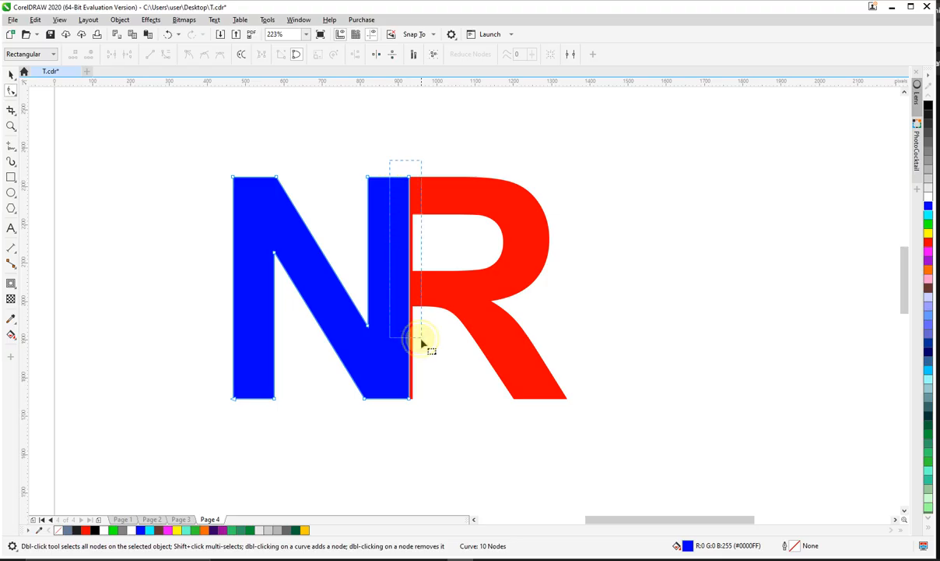
{"action": "left_click_drag", "start_coordinate": [396, 385], "coordinate": [441, 408]}
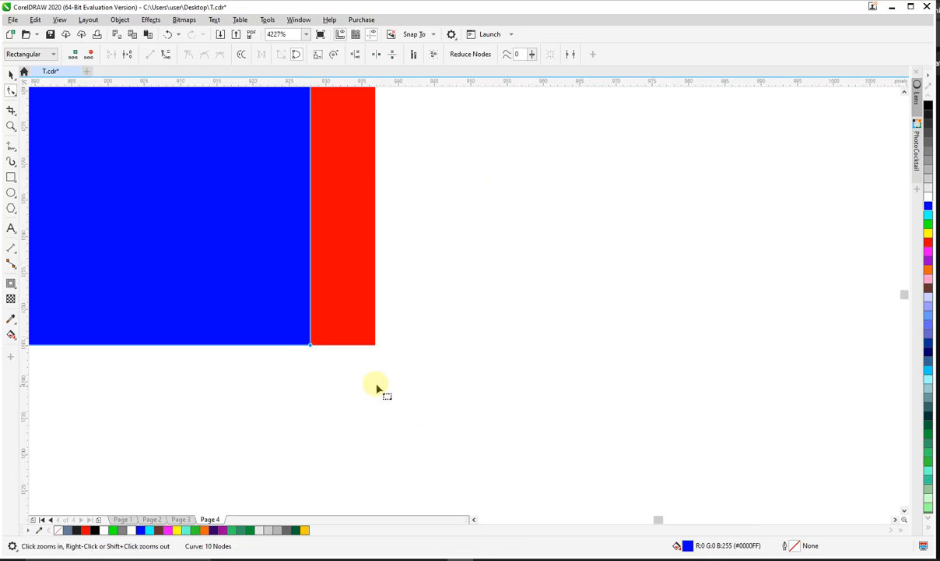
{"action": "left_click_drag", "start_coordinate": [310, 344], "coordinate": [376, 349]}
{"action": "key", "text": "space"}
{"action": "key", "text": "F4"}
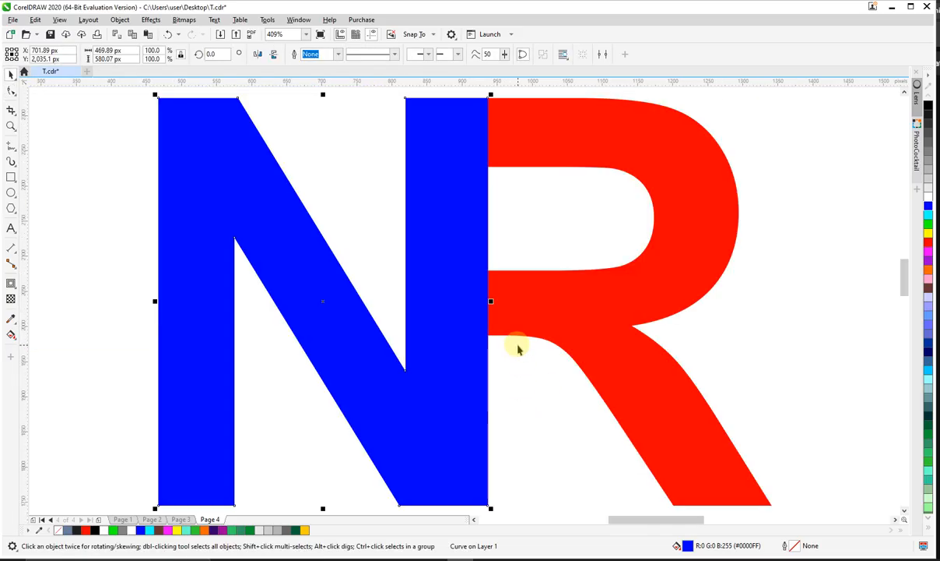
{"action": "left_click", "coordinate": [720, 175]}
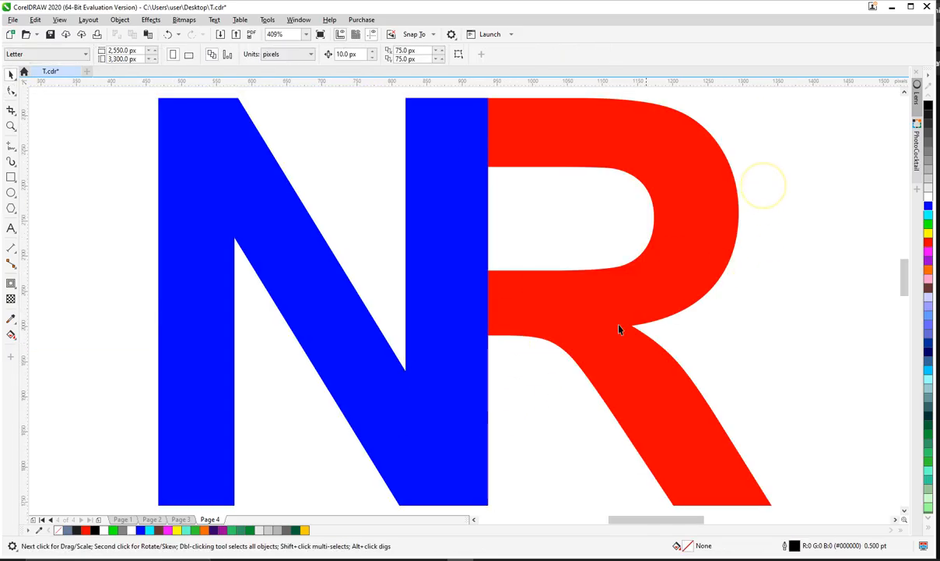
Step: Add a one-step outside contour around the blue N with an offset of about 13.22 px
{"action": "left_click", "coordinate": [433, 132]}
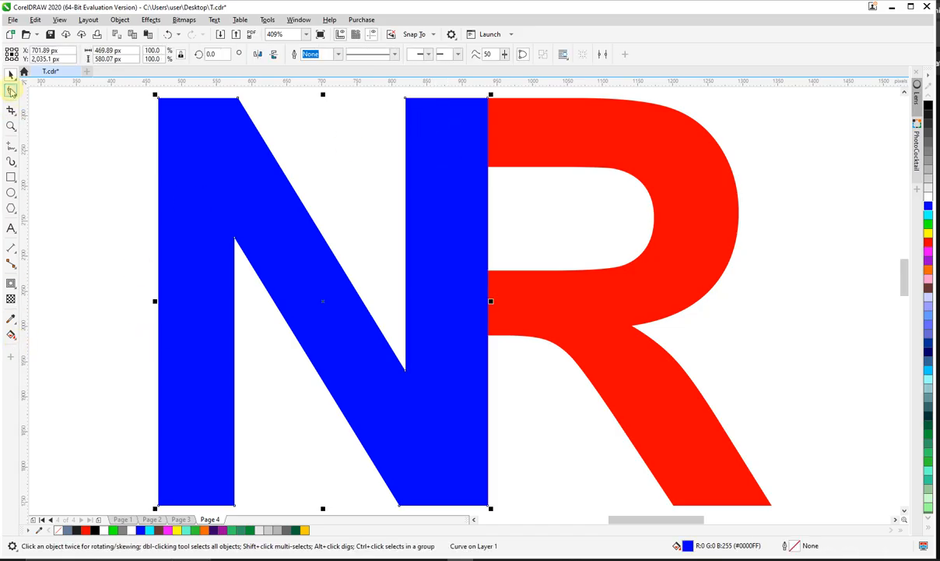
{"action": "left_click", "coordinate": [10, 285]}
{"action": "left_click", "coordinate": [54, 295]}
{"action": "scroll", "coordinate": [506, 152], "scroll_direction": "down", "scroll_amount": 2}
{"action": "left_click_drag", "start_coordinate": [449, 107], "coordinate": [535, 169]}
{"action": "left_click_drag", "start_coordinate": [358, 218], "coordinate": [358, 185]}
{"action": "key", "text": "space"}
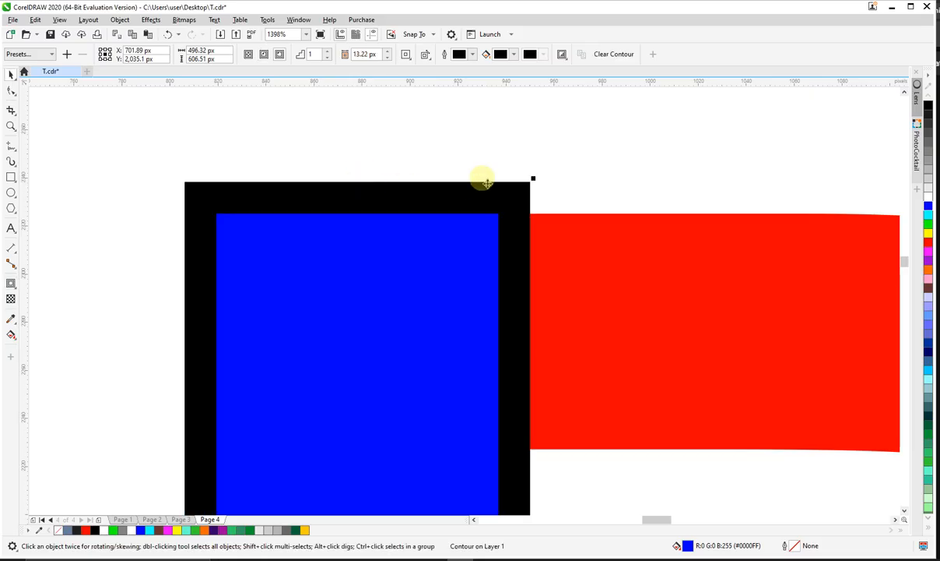
Step: Break the contour apart from the blue N
{"action": "left_click", "coordinate": [119, 20]}
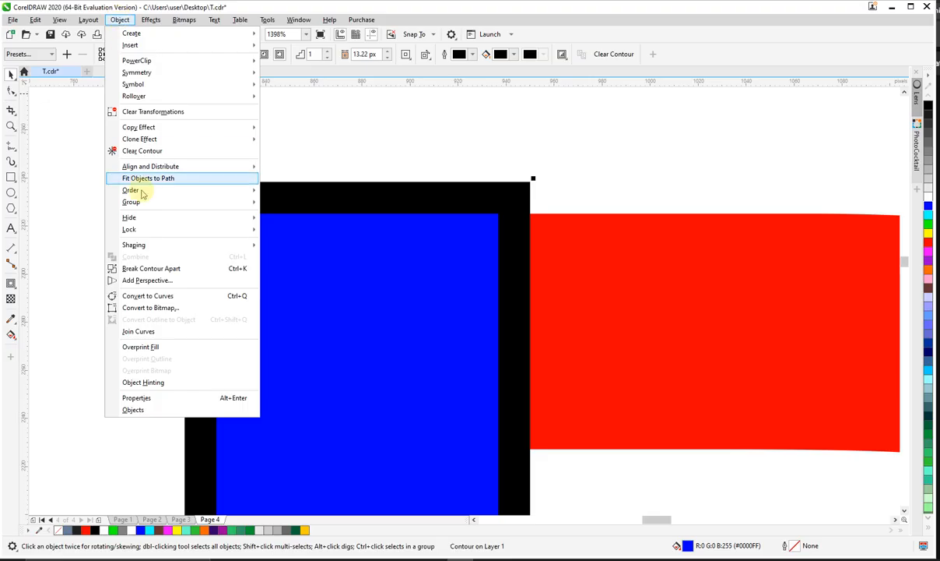
{"action": "left_click", "coordinate": [142, 267]}
{"action": "left_click", "coordinate": [457, 124]}
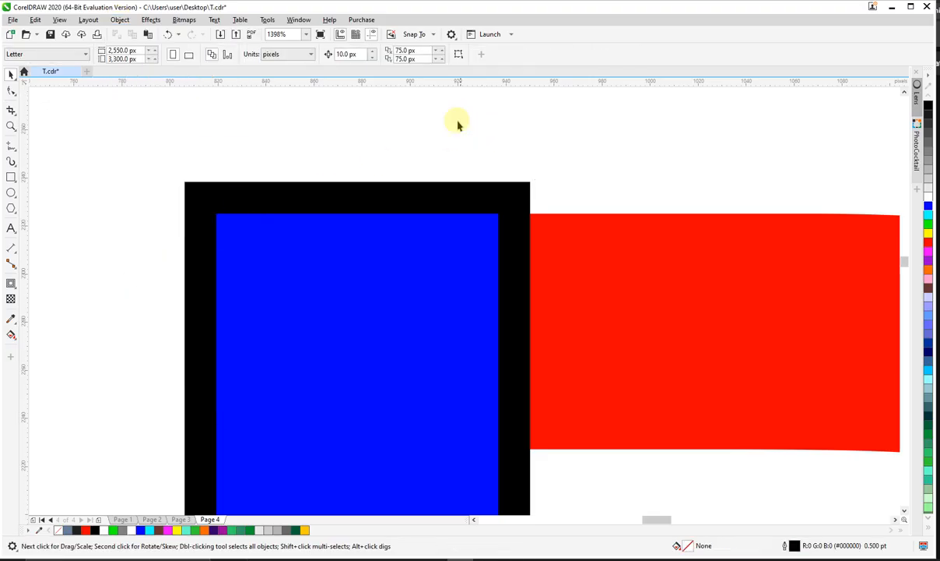
{"action": "key", "text": "F4"}
{"action": "left_click_drag", "start_coordinate": [559, 164], "coordinate": [694, 154]}
{"action": "key", "text": "ctrl+z"}
{"action": "left_click_drag", "start_coordinate": [453, 181], "coordinate": [240, 198]}
{"action": "key", "text": "ctrl+z"}
{"action": "left_click_drag", "start_coordinate": [481, 101], "coordinate": [355, 116]}
{"action": "key", "text": "ctrl+z"}
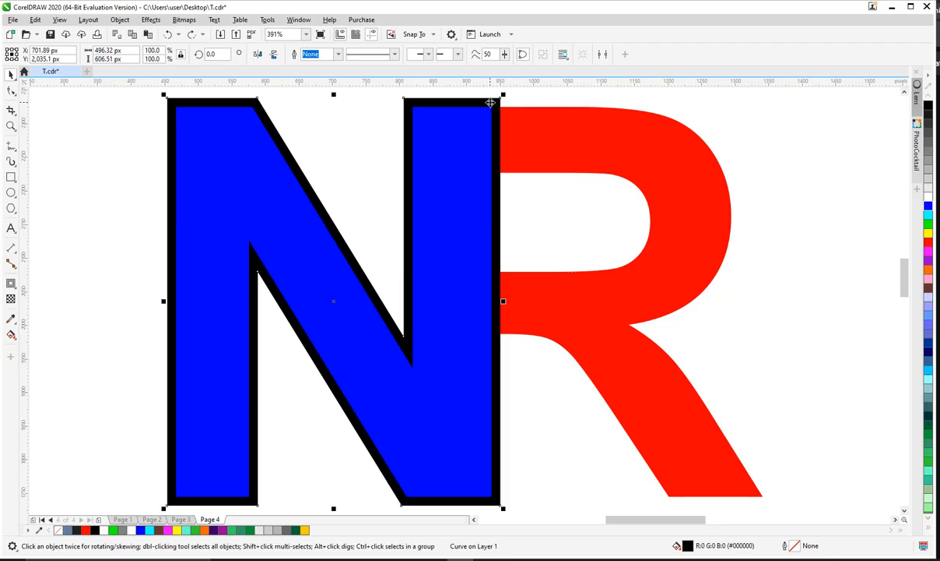
Step: Trim the red R with the black contour shape and delete the contour to leave a gap between the letters
{"action": "left_click", "coordinate": [634, 147], "text": "shift"}
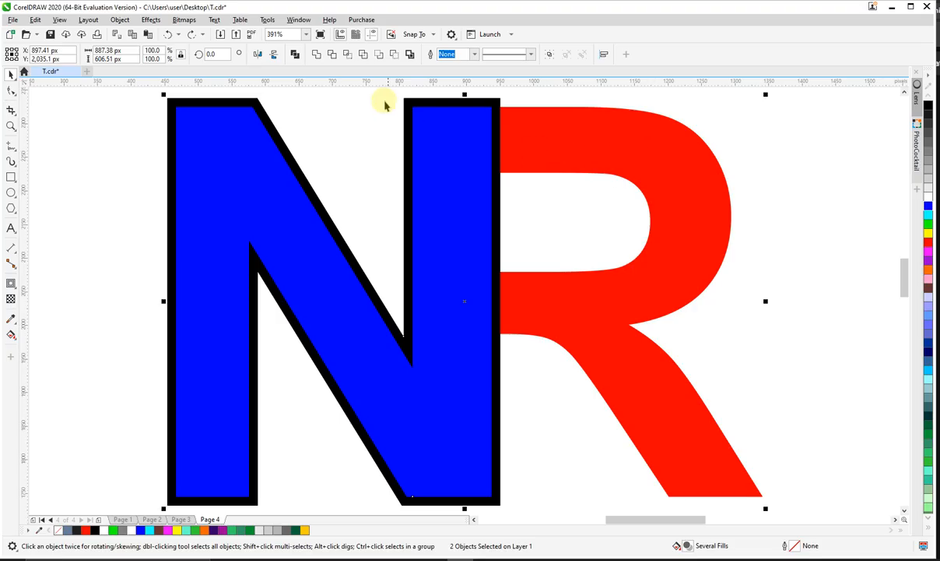
{"action": "left_click", "coordinate": [334, 54]}
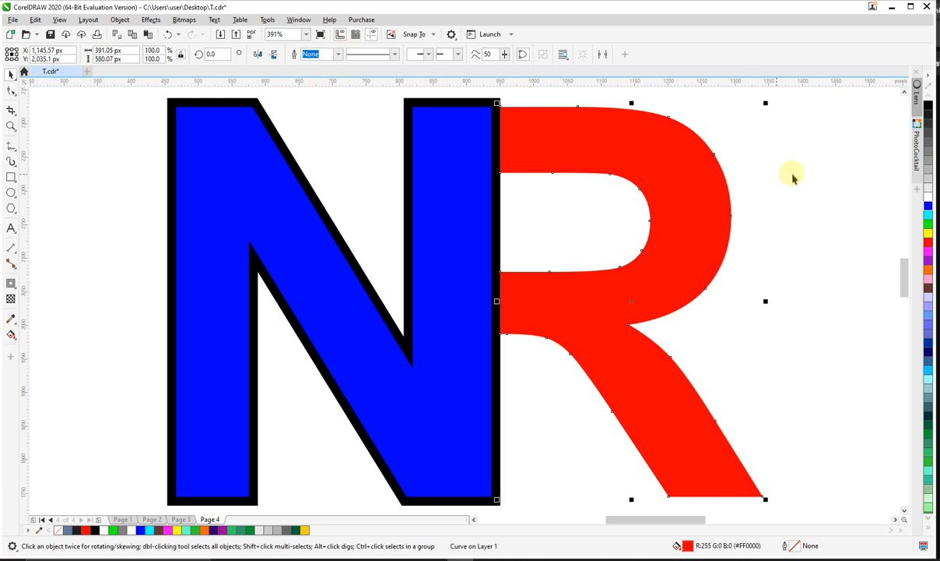
{"action": "left_click", "coordinate": [830, 156]}
{"action": "left_click", "coordinate": [495, 105]}
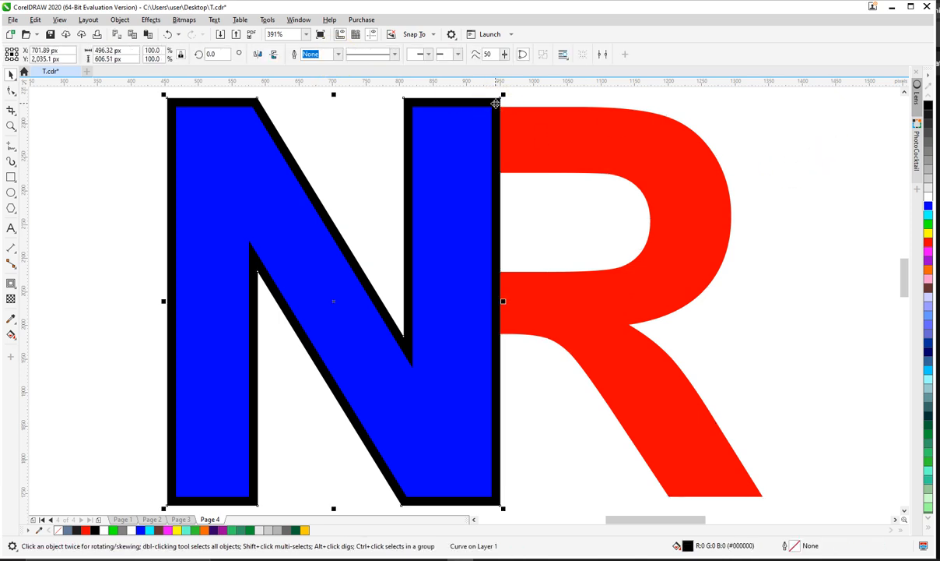
{"action": "key", "text": "Delete"}
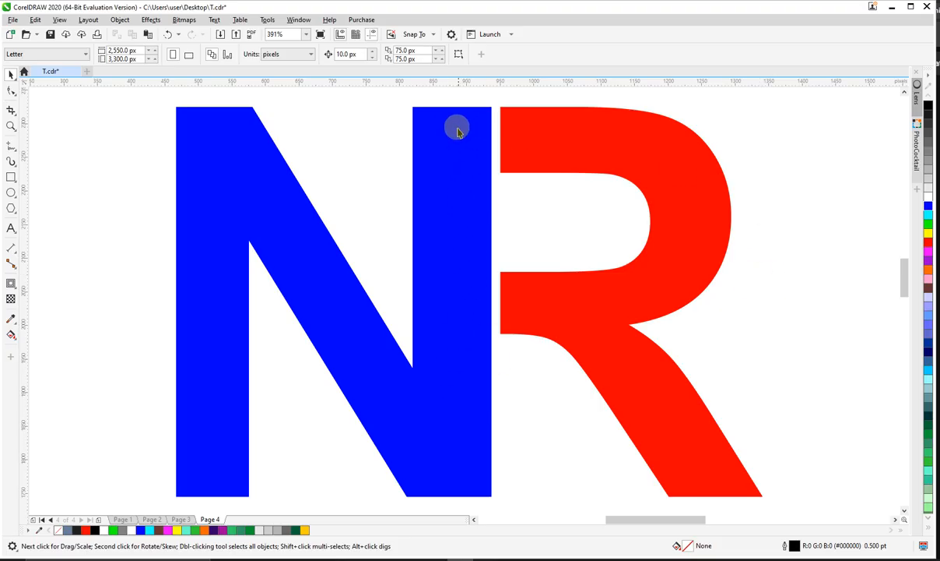
Step: Shorten the N's left leg by moving its two bottom nodes straight up about 278 px
{"action": "left_click", "coordinate": [461, 133]}
{"action": "left_click", "coordinate": [11, 91]}
{"action": "scroll", "coordinate": [195, 467], "scroll_direction": "down", "scroll_amount": 1}
{"action": "left_click_drag", "start_coordinate": [251, 480], "coordinate": [251, 292]}
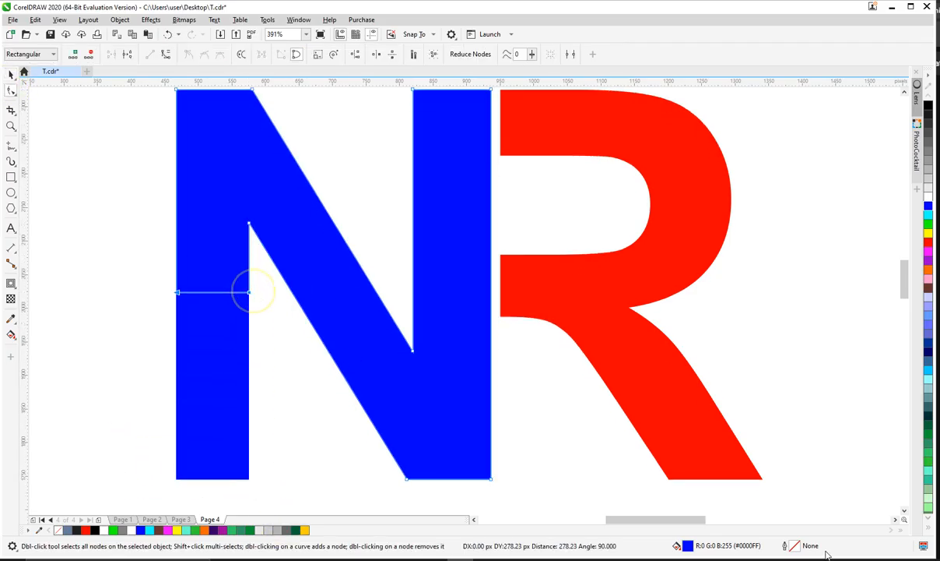
{"action": "key", "text": "space"}
{"action": "key", "text": "F3"}
{"action": "key", "text": "F2"}
{"action": "left_click_drag", "start_coordinate": [239, 165], "coordinate": [674, 435]}
{"action": "left_click", "coordinate": [365, 134]}
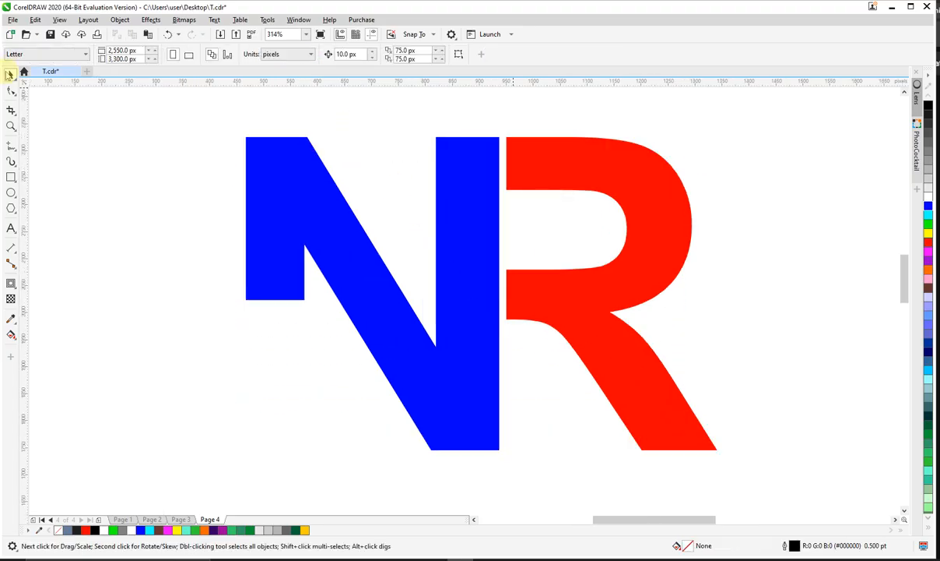
Step: Draw a straight freehand line about 530 px long, slanting across the N's diagonal from upper right to lower left
{"action": "left_click", "coordinate": [11, 148]}
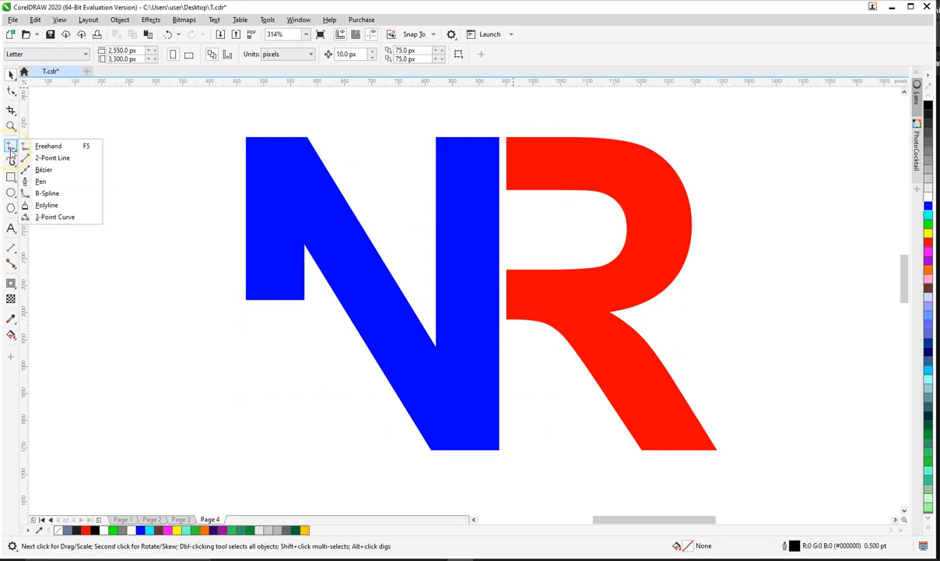
{"action": "left_click", "coordinate": [59, 147]}
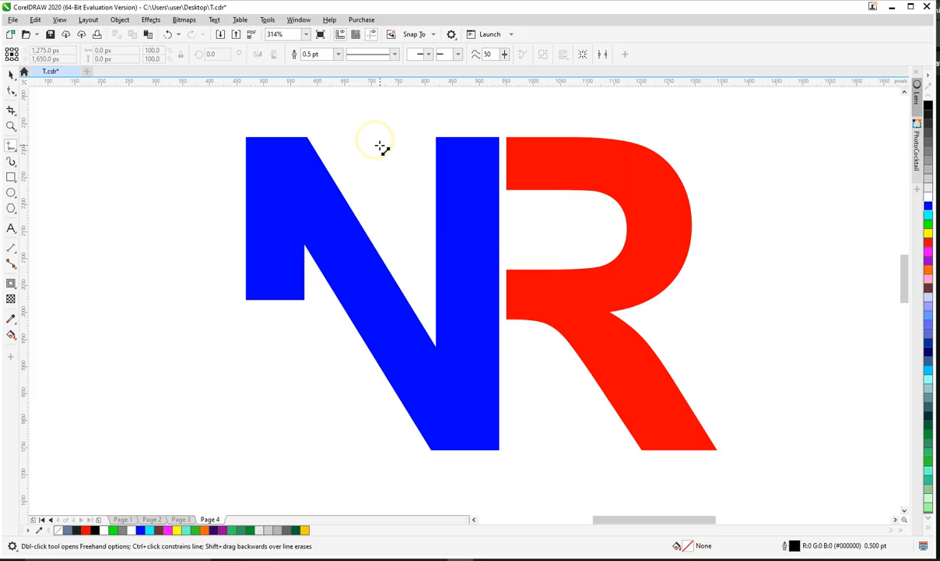
{"action": "left_click", "coordinate": [380, 145]}
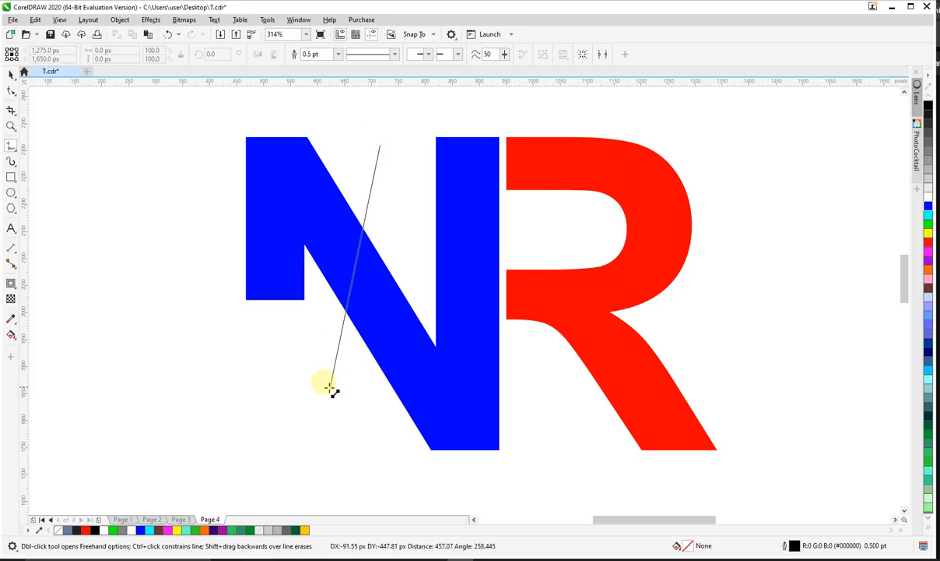
{"action": "left_click", "coordinate": [253, 402]}
{"action": "left_click", "coordinate": [252, 401]}
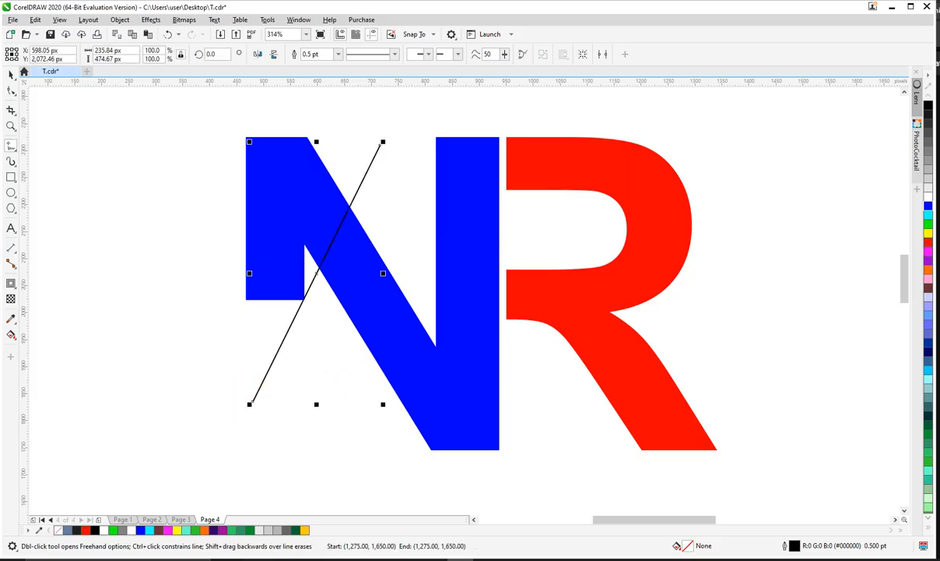
Step: Convert the slanted line to a curve and bend it into a smooth S shape across the N's diagonal
{"action": "left_click", "coordinate": [10, 91]}
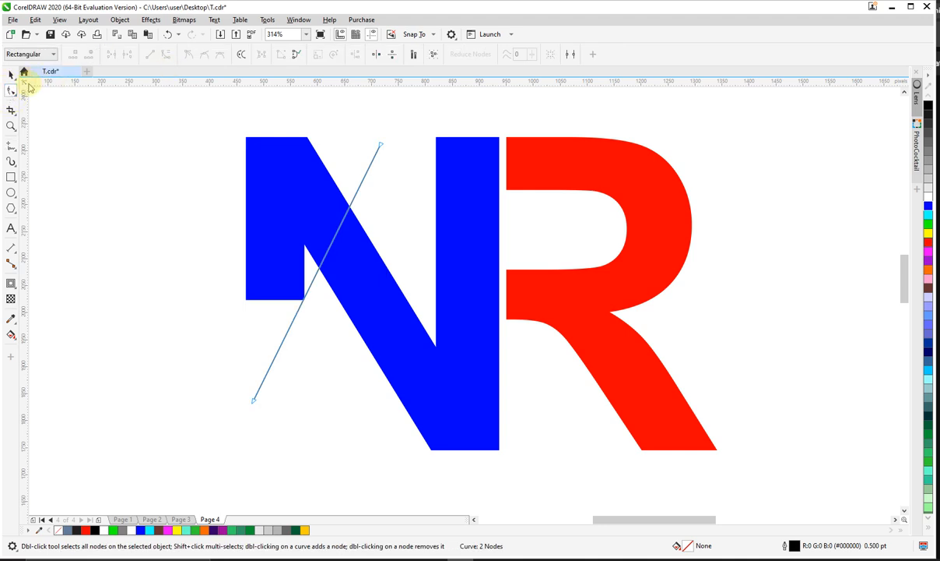
{"action": "double_click", "coordinate": [10, 92]}
{"action": "left_click", "coordinate": [166, 55]}
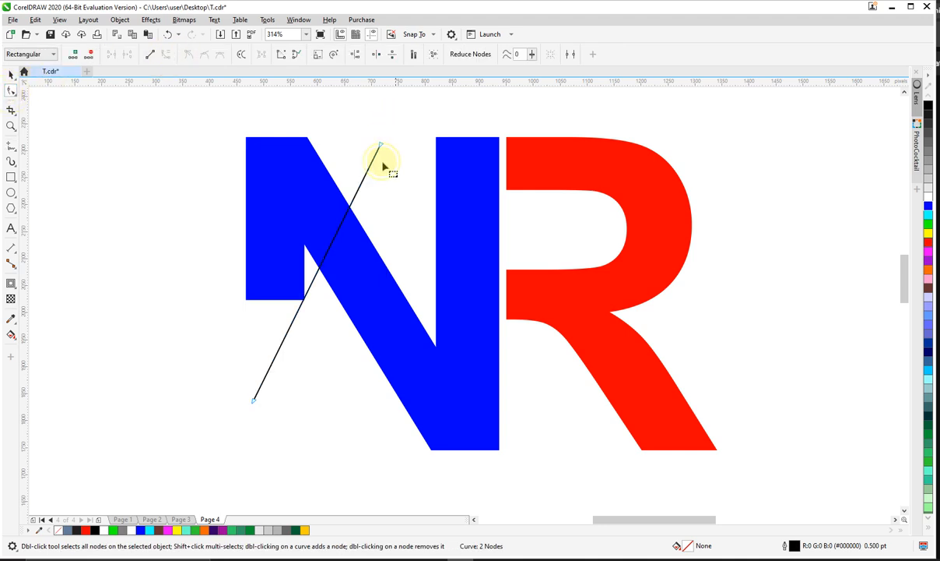
{"action": "left_click_drag", "start_coordinate": [340, 227], "coordinate": [256, 311]}
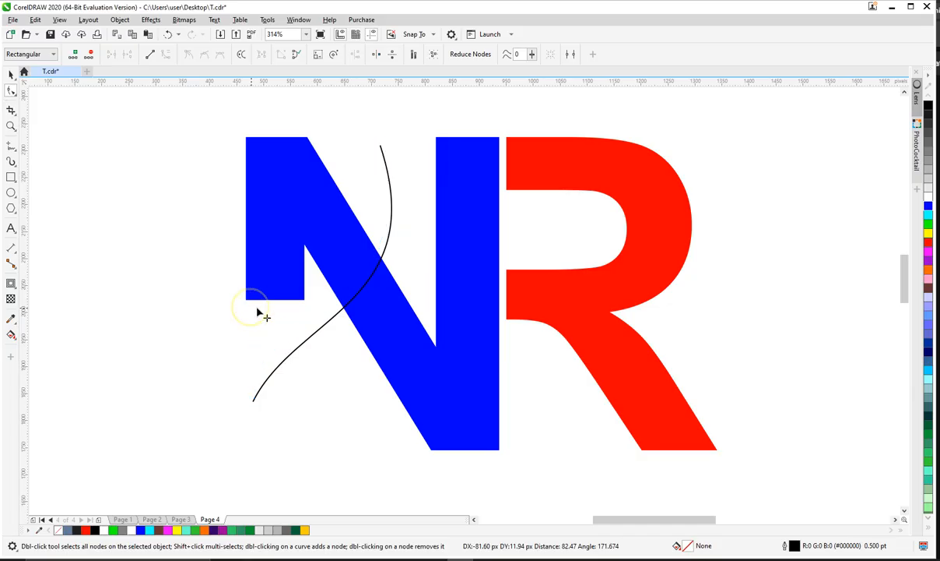
{"action": "left_click_drag", "start_coordinate": [433, 303], "coordinate": [428, 306]}
{"action": "key", "text": "space"}
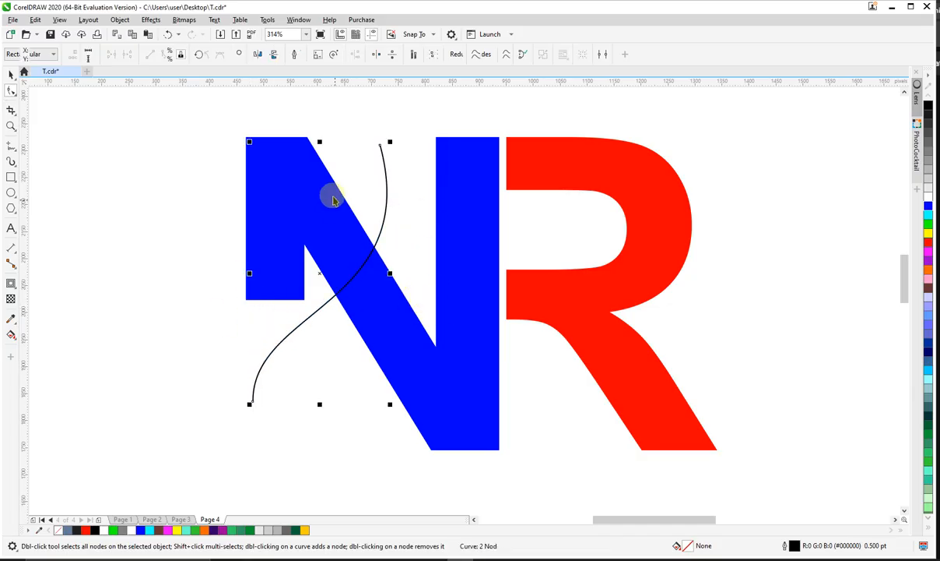
{"action": "left_click", "coordinate": [394, 123]}
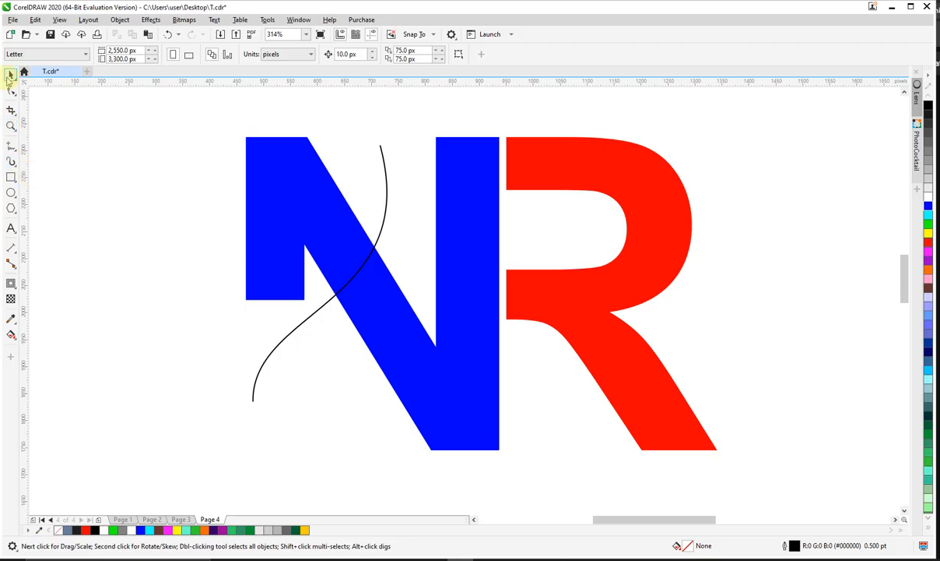
{"action": "left_click", "coordinate": [10, 147]}
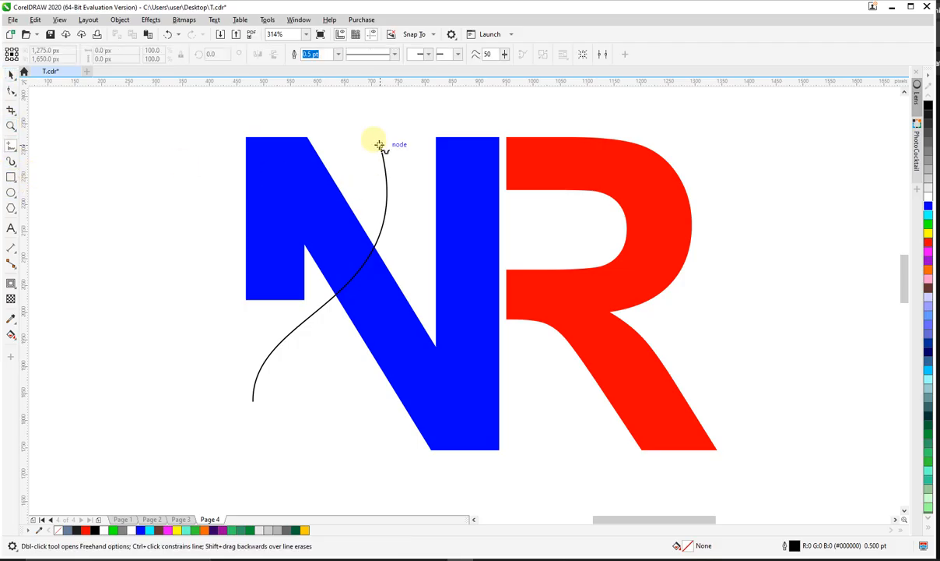
{"action": "left_click", "coordinate": [379, 146]}
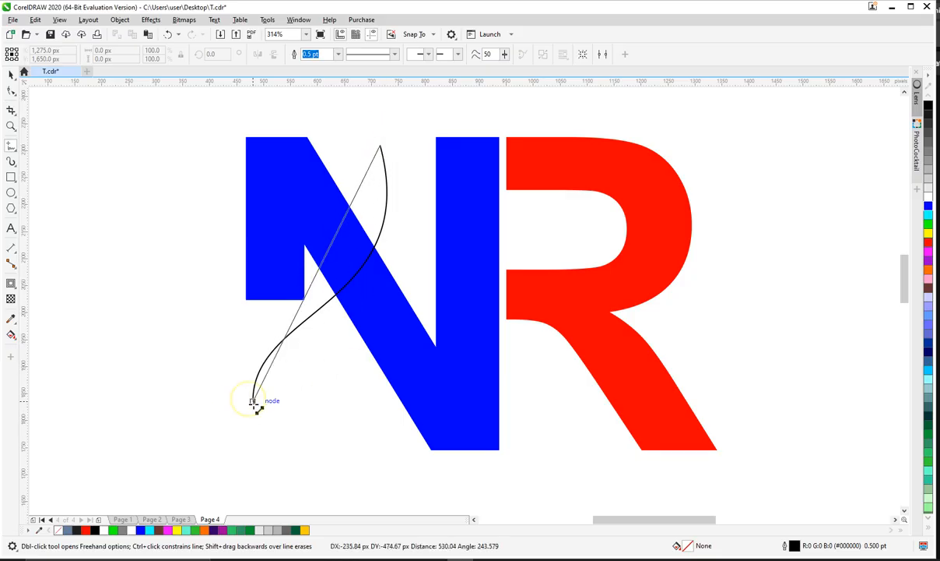
{"action": "left_click", "coordinate": [253, 402]}
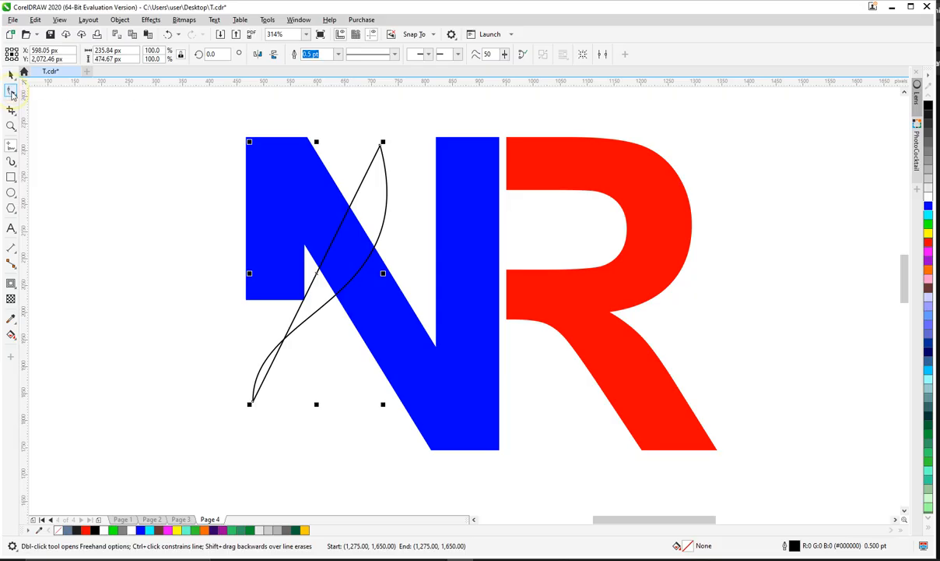
{"action": "left_click", "coordinate": [11, 92]}
{"action": "key", "text": "ctrl+z"}
Step: Close the S curve with a straight freehand segment joining its upper and lower end nodes
{"action": "key", "text": "space"}
{"action": "left_click", "coordinate": [379, 159]}
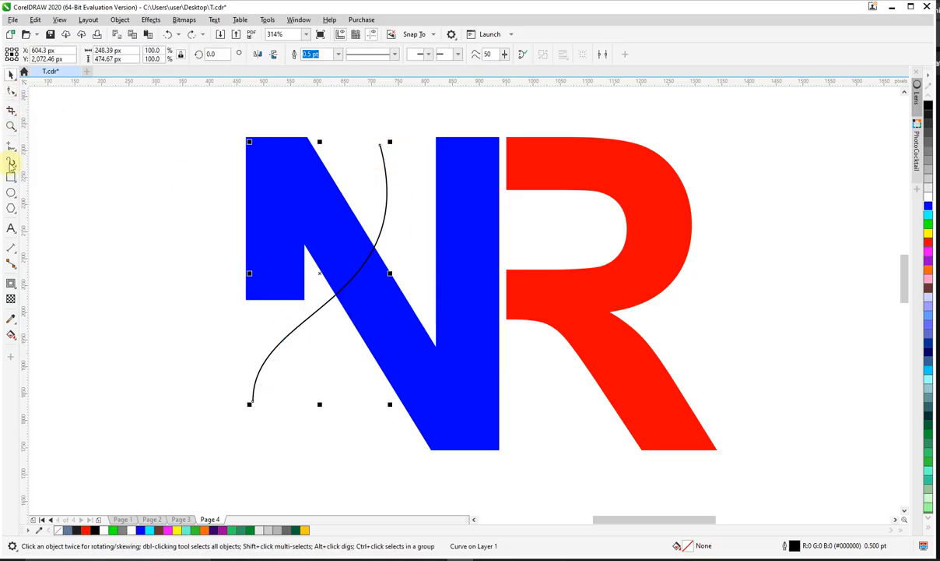
{"action": "key", "text": "z"}
{"action": "left_click_drag", "start_coordinate": [343, 134], "coordinate": [442, 177]}
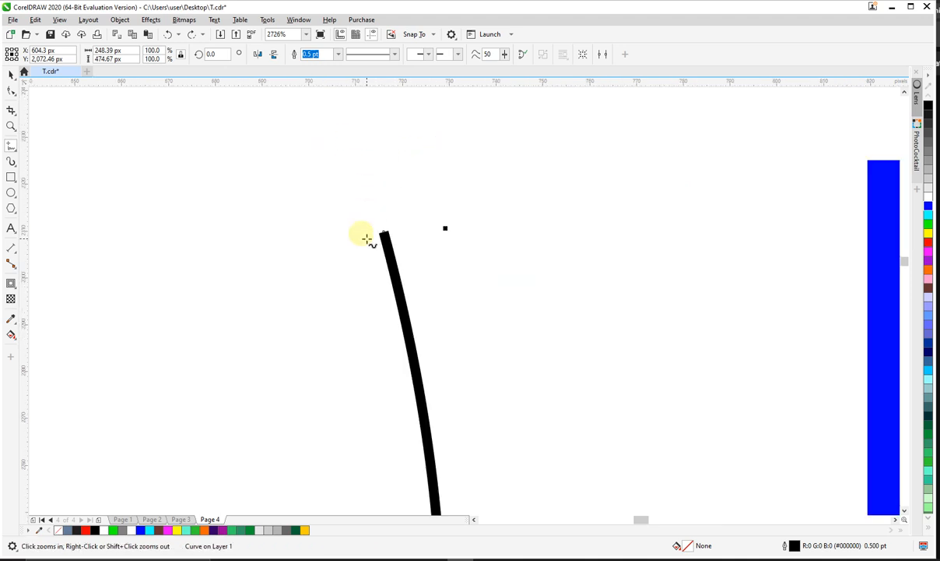
{"action": "left_click_drag", "start_coordinate": [419, 258], "coordinate": [166, 444]}
{"action": "scroll", "coordinate": [388, 352], "scroll_direction": "down", "scroll_amount": 3}
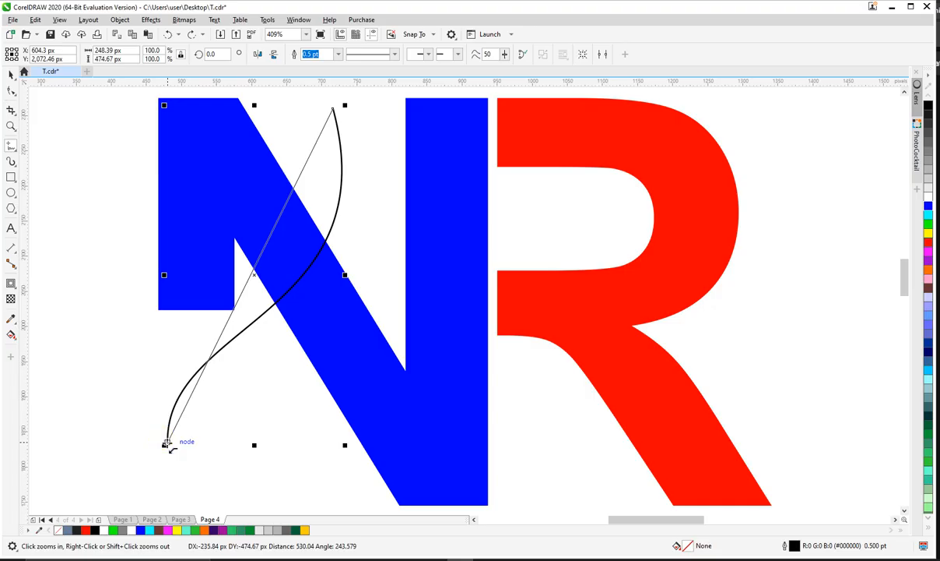
{"action": "left_click_drag", "start_coordinate": [165, 444], "coordinate": [164, 445]}
{"action": "left_click", "coordinate": [12, 125]}
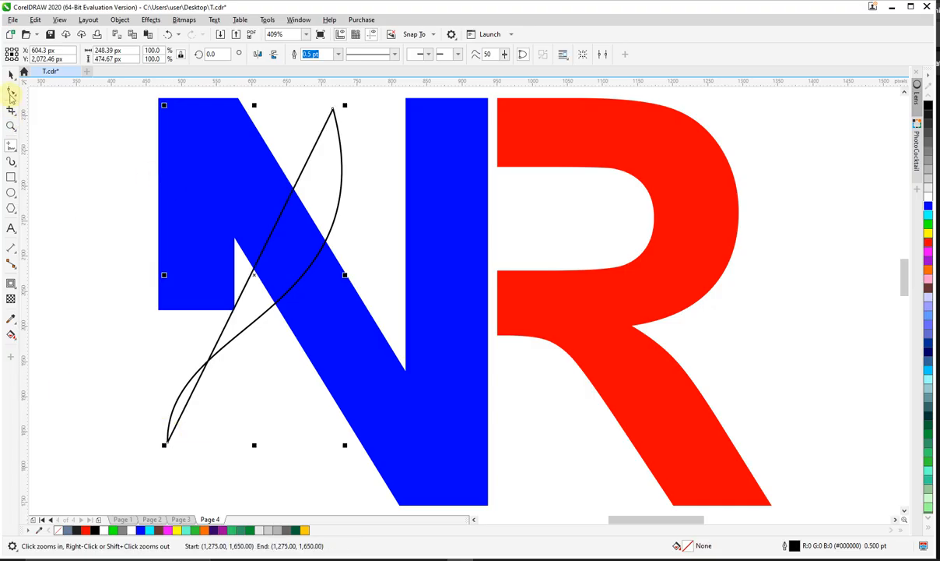
Step: Convert the closed shape's straight side to a curve and bow it outward to form a leaf
{"action": "left_click", "coordinate": [11, 92]}
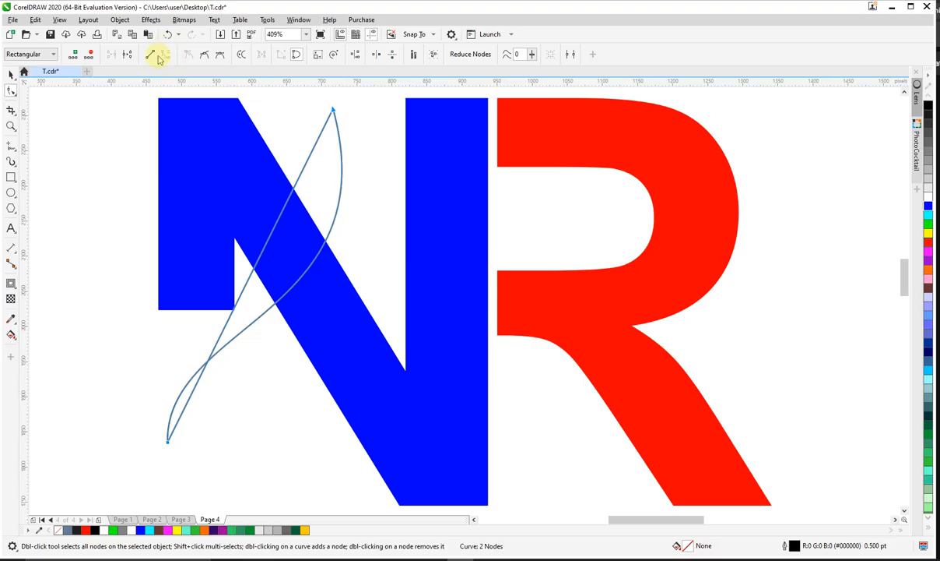
{"action": "left_click_drag", "start_coordinate": [342, 101], "coordinate": [275, 129]}
{"action": "left_click_drag", "start_coordinate": [278, 219], "coordinate": [462, 404]}
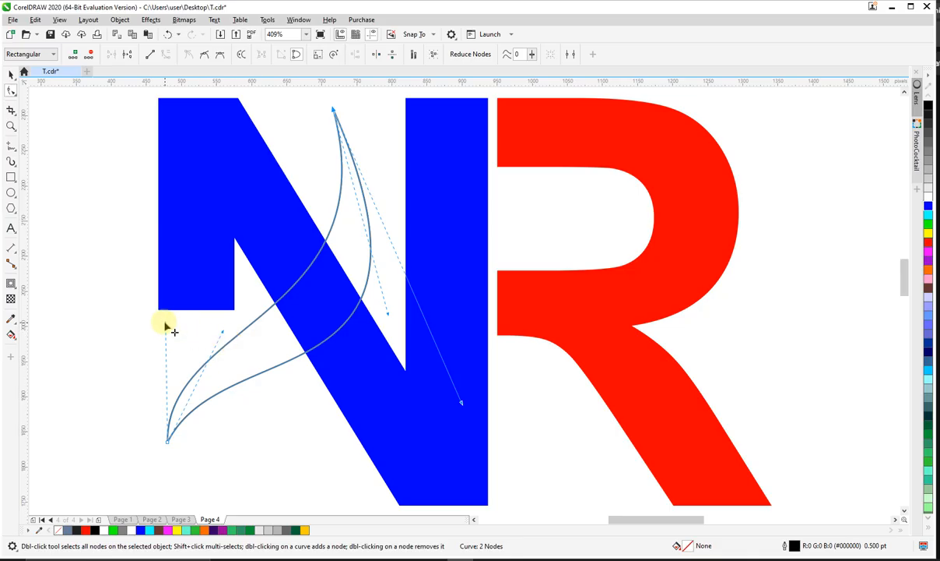
{"action": "left_click_drag", "start_coordinate": [163, 325], "coordinate": [150, 311]}
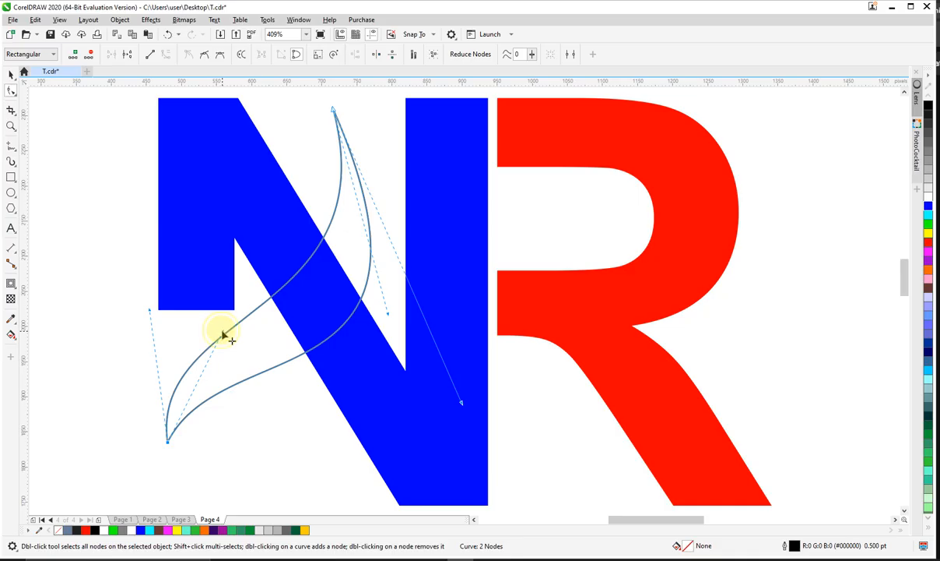
{"action": "left_click_drag", "start_coordinate": [461, 405], "coordinate": [452, 379]}
{"action": "left_click_drag", "start_coordinate": [387, 313], "coordinate": [388, 290]}
Step: Move the leaf's lower tip node slightly down and adjust its curve handle to smooth the leaf outline
{"action": "key", "text": "space"}
{"action": "key", "text": "space"}
{"action": "left_click_drag", "start_coordinate": [167, 443], "coordinate": [174, 472]}
{"action": "left_click_drag", "start_coordinate": [158, 344], "coordinate": [151, 313]}
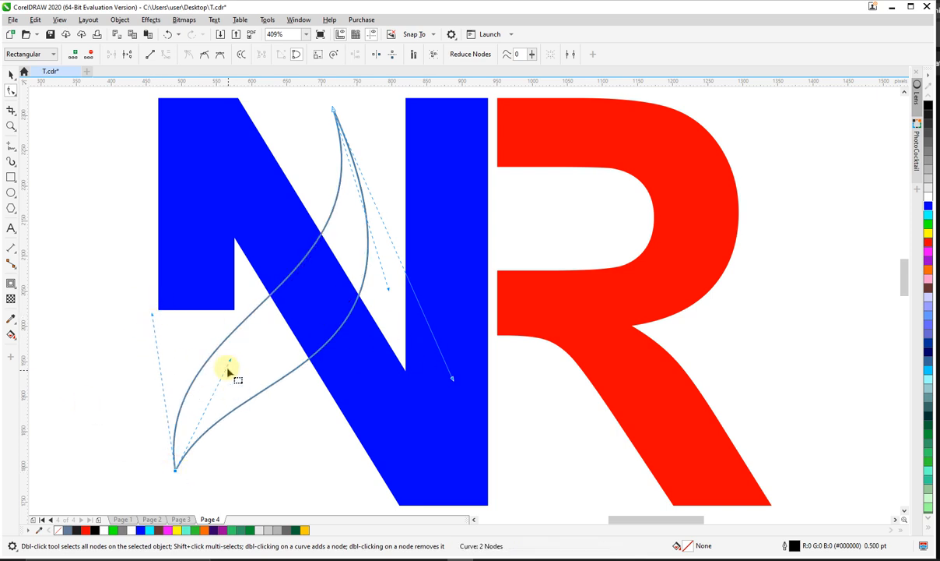
{"action": "key", "text": "space"}
{"action": "left_click", "coordinate": [370, 147]}
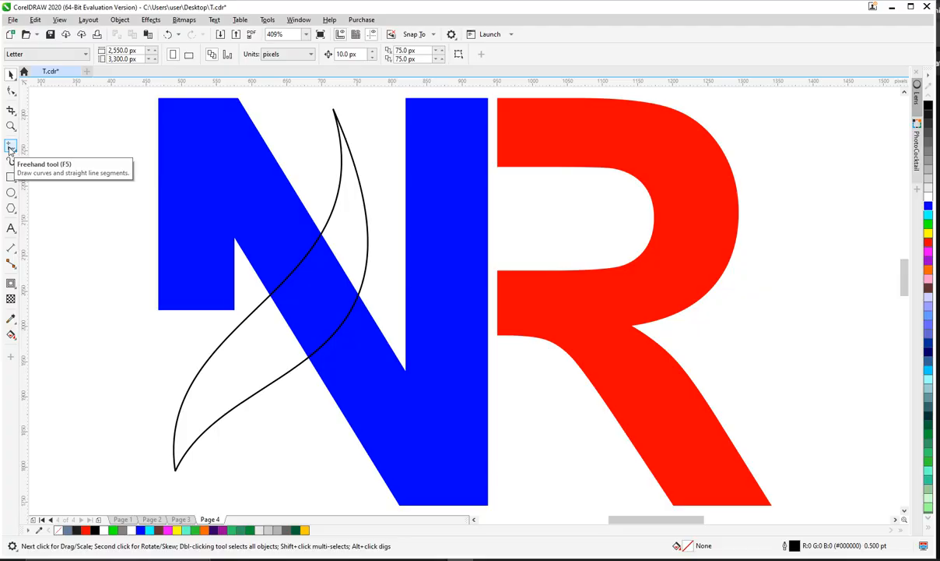
Step: Draw a straight freehand line about 549 px long from just below the leaf's upper tip to its lower tip
{"action": "left_click", "coordinate": [10, 147]}
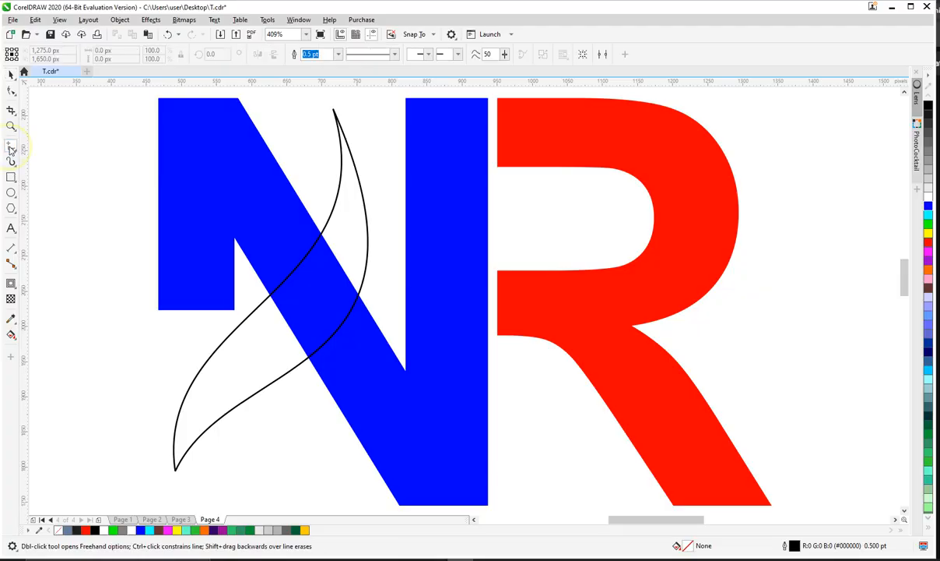
{"action": "left_click", "coordinate": [335, 118]}
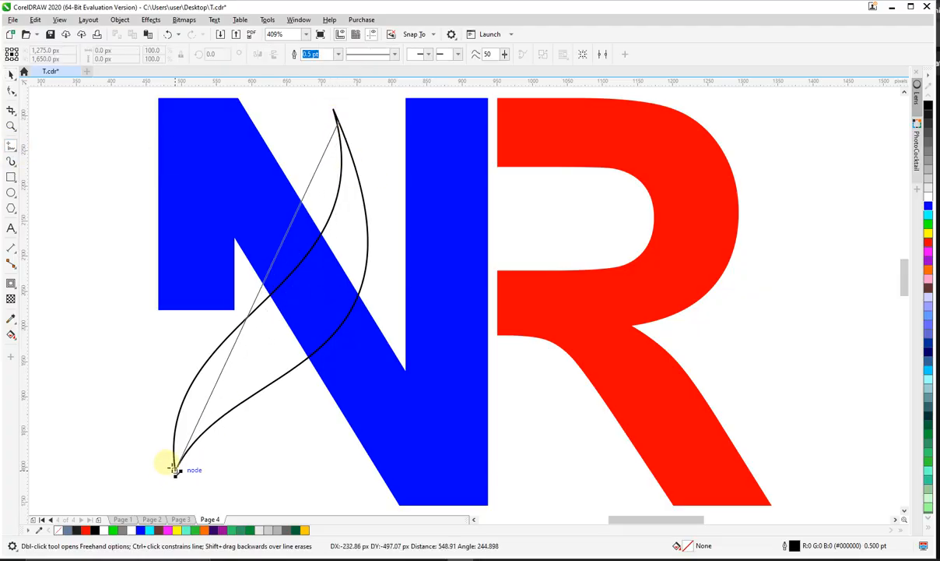
{"action": "left_click", "coordinate": [175, 469]}
Step: Convert the line inside the leaf to a curve and bend it into an S-shaped midrib between the two sides
{"action": "left_click", "coordinate": [10, 91]}
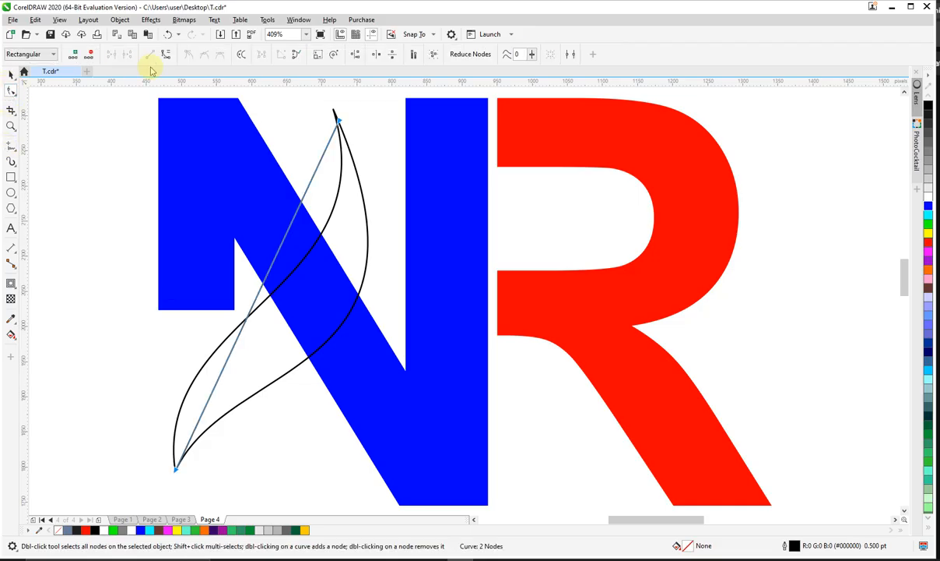
{"action": "left_click_drag", "start_coordinate": [285, 227], "coordinate": [393, 294]}
{"action": "left_click_drag", "start_coordinate": [230, 355], "coordinate": [197, 350]}
{"action": "left_click_drag", "start_coordinate": [393, 296], "coordinate": [400, 311]}
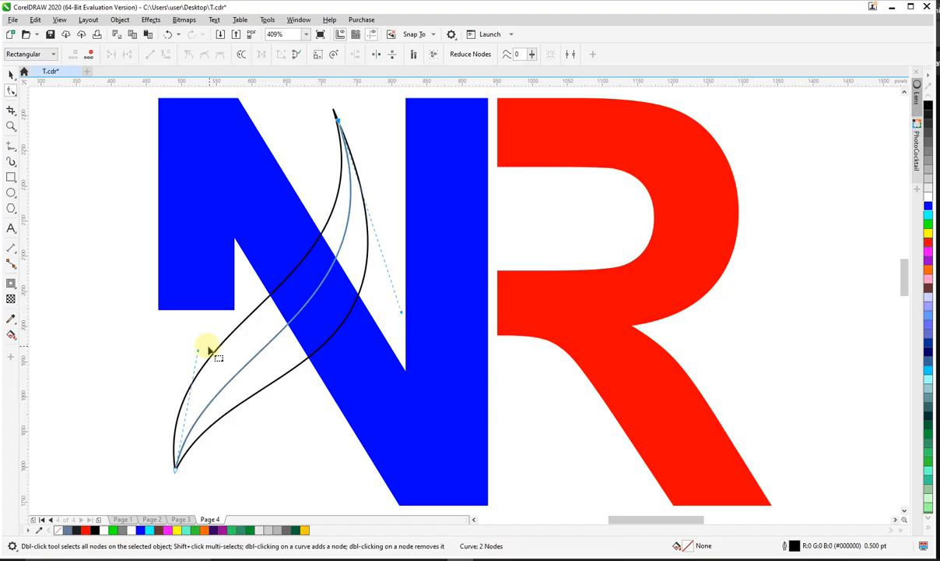
{"action": "left_click_drag", "start_coordinate": [198, 352], "coordinate": [188, 328]}
{"action": "key", "text": "space"}
Step: Add a one-step outside contour around the leaf outline with an offset of about 11.49 px
{"action": "left_click", "coordinate": [375, 160]}
{"action": "mouse_move", "coordinate": [364, 199]}
{"action": "left_mouse_down"}
{"action": "mouse_move", "coordinate": [379, 192]}
{"action": "mouse_move", "coordinate": [365, 196]}
{"action": "left_mouse_up"}
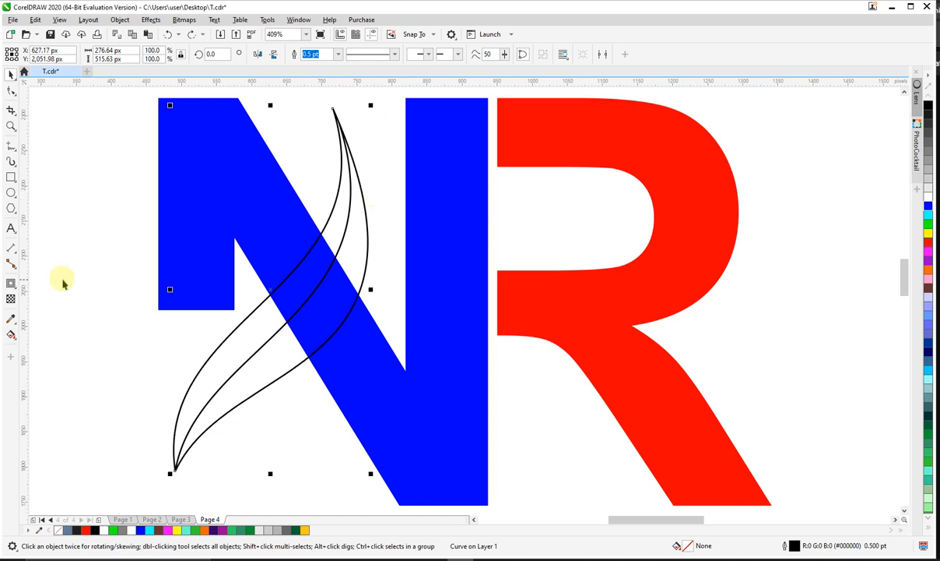
{"action": "left_click", "coordinate": [11, 283]}
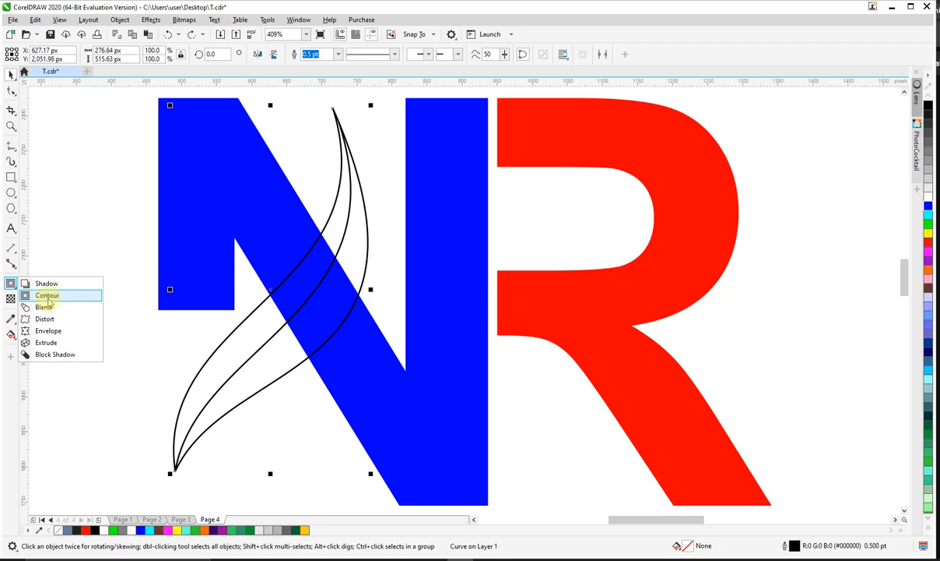
{"action": "left_click", "coordinate": [47, 296]}
{"action": "left_click_drag", "start_coordinate": [367, 188], "coordinate": [382, 168]}
{"action": "key", "text": "space"}
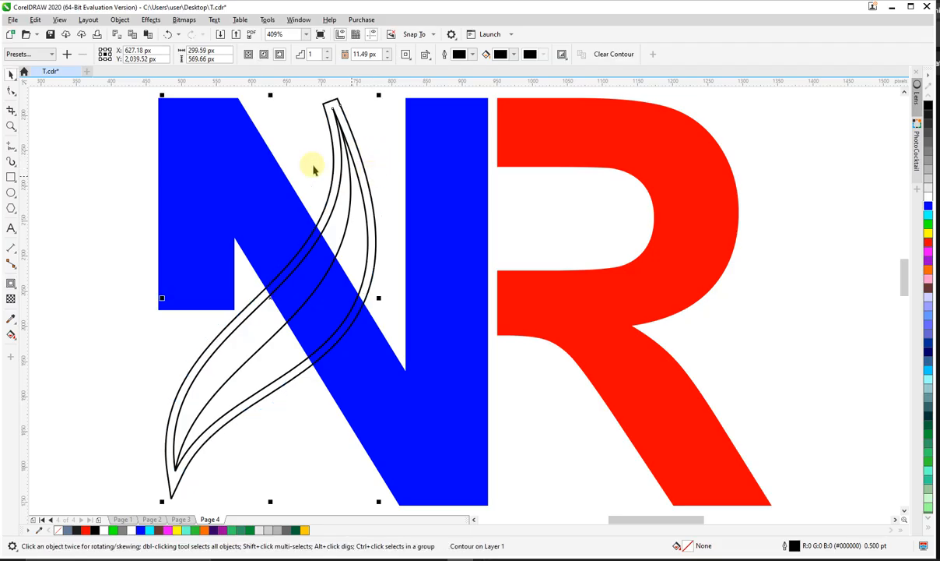
Step: Break the contour apart from the leaf outline
{"action": "left_click", "coordinate": [119, 19]}
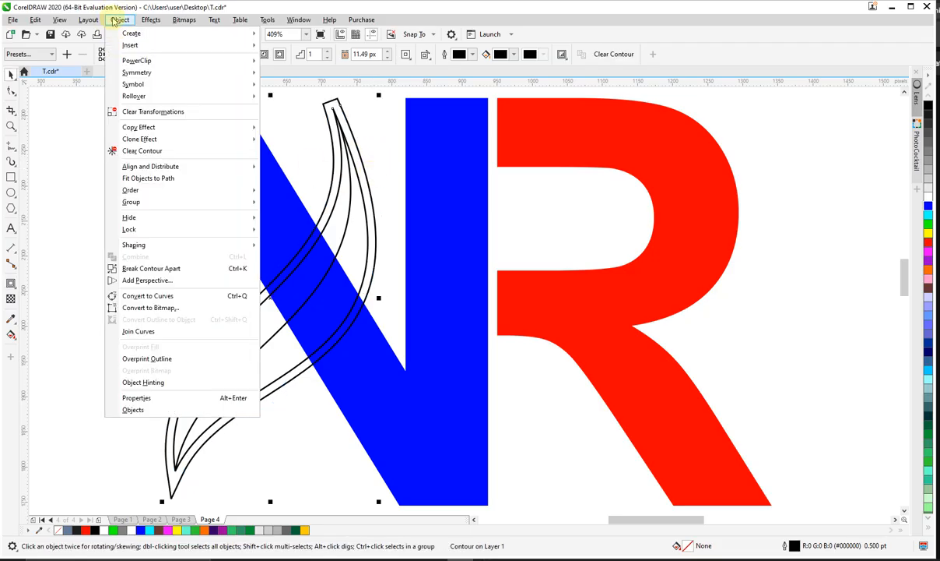
{"action": "left_click", "coordinate": [151, 268]}
{"action": "left_click", "coordinate": [315, 447]}
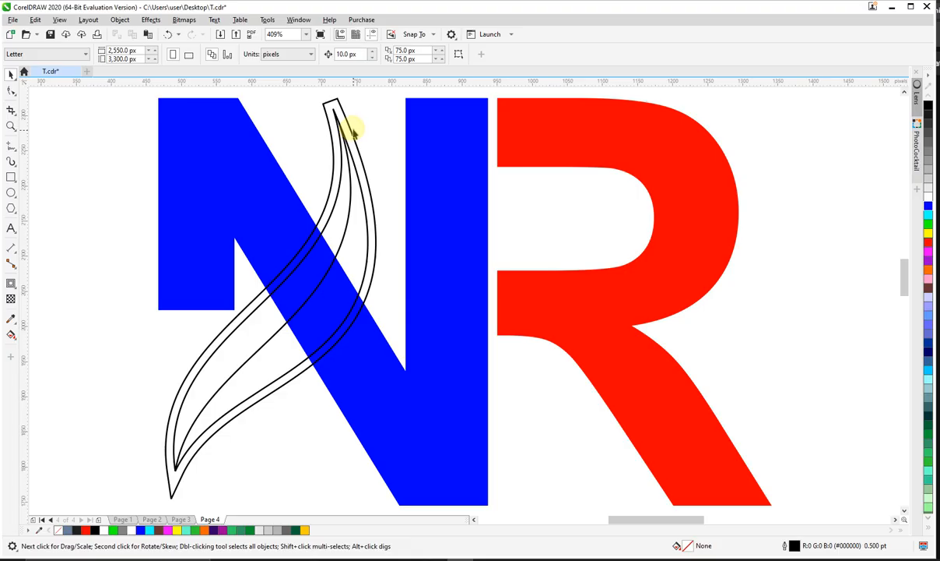
{"action": "left_click_drag", "start_coordinate": [349, 127], "coordinate": [387, 119]}
{"action": "key", "text": "ctrl+z"}
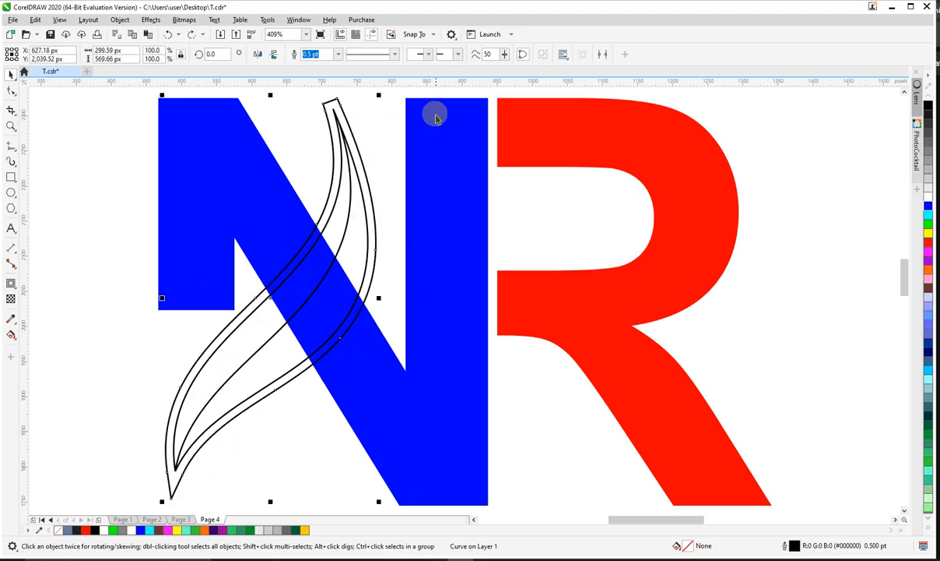
Step: Trim the blue N with the leaf's contour shape and delete the contour to leave a gap around the leaf
{"action": "left_click", "coordinate": [437, 147], "text": "shift"}
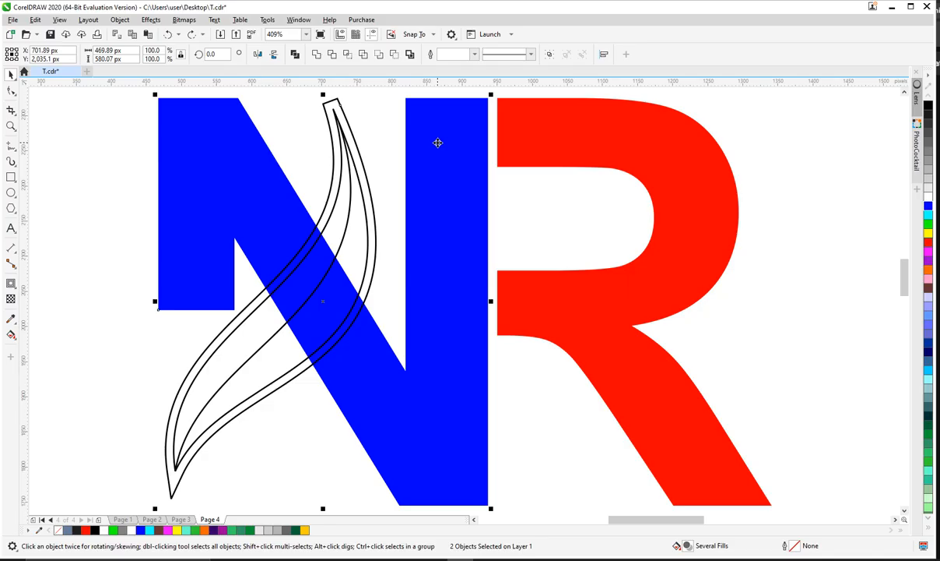
{"action": "left_click", "coordinate": [333, 56]}
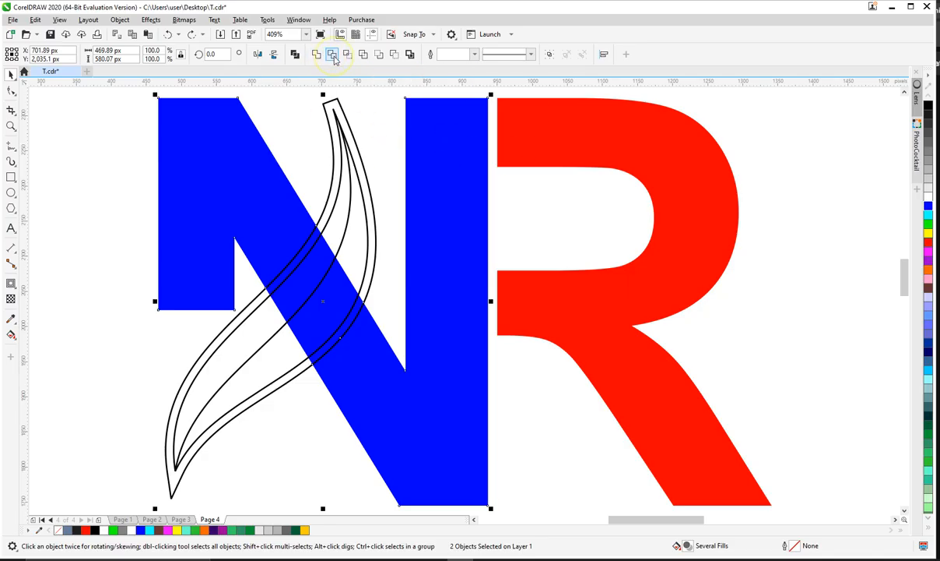
{"action": "left_click", "coordinate": [349, 117]}
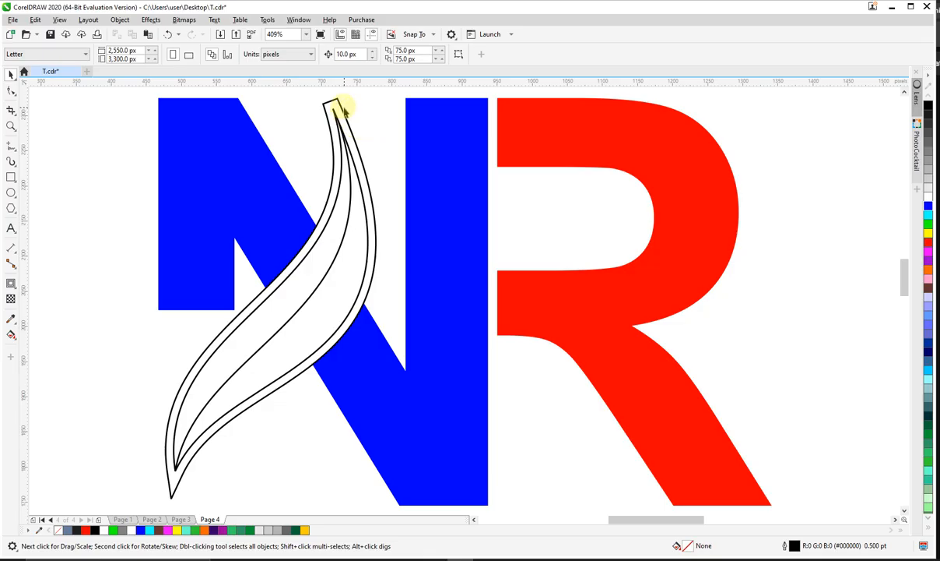
{"action": "left_click", "coordinate": [334, 106]}
{"action": "key", "text": "Delete"}
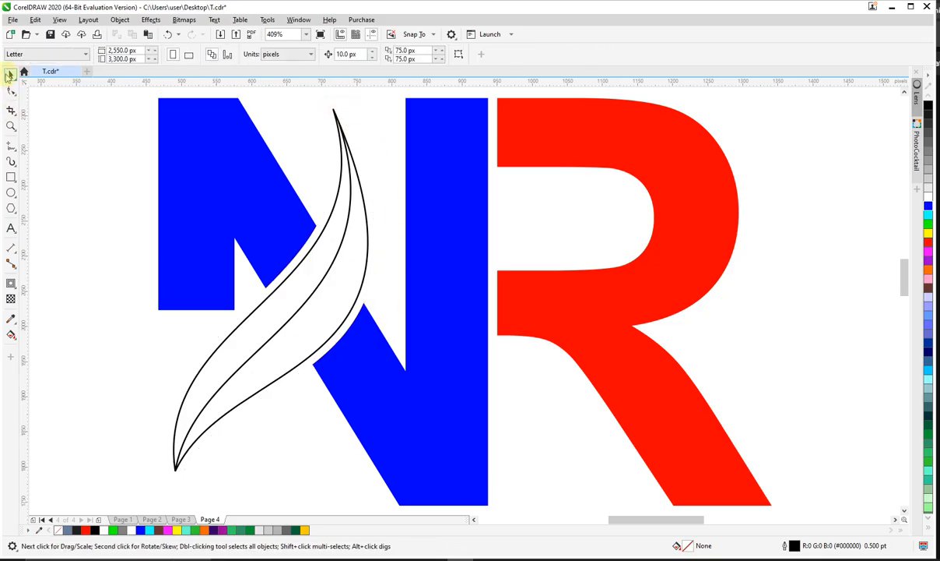
Step: Fill both halves of the leaf, on either side of the midrib, using Smart Fill
{"action": "left_click", "coordinate": [12, 341]}
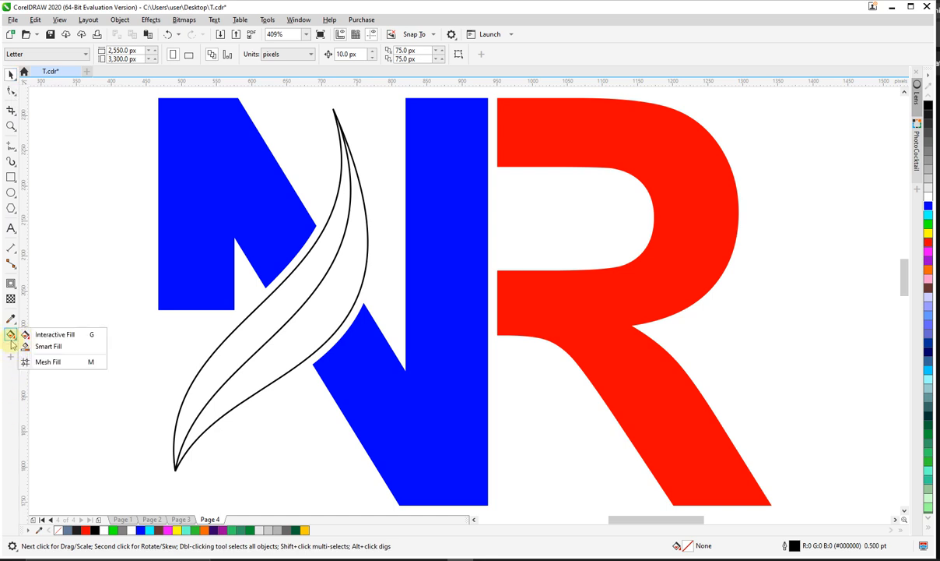
{"action": "left_click", "coordinate": [58, 350]}
{"action": "left_click", "coordinate": [278, 302]}
{"action": "left_click", "coordinate": [318, 315]}
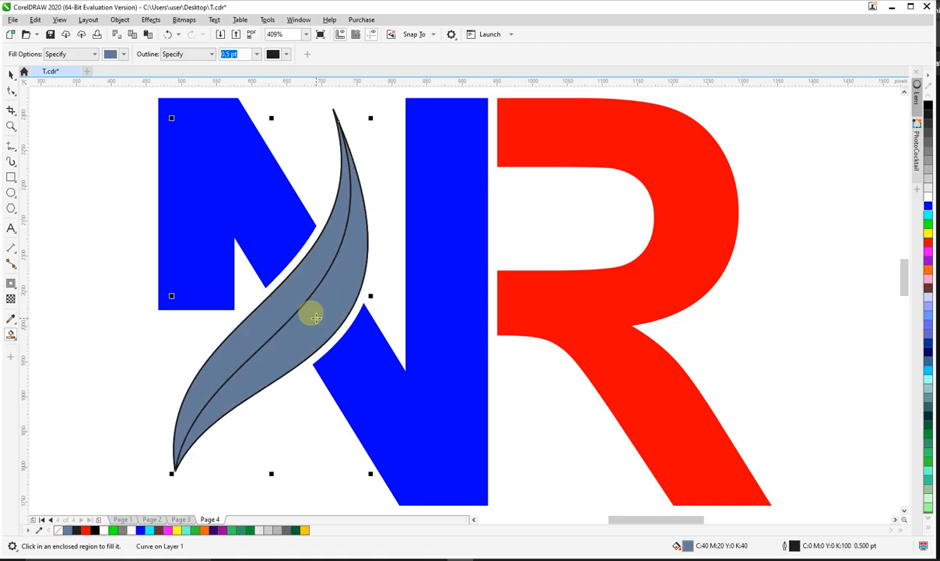
{"action": "key", "text": "space"}
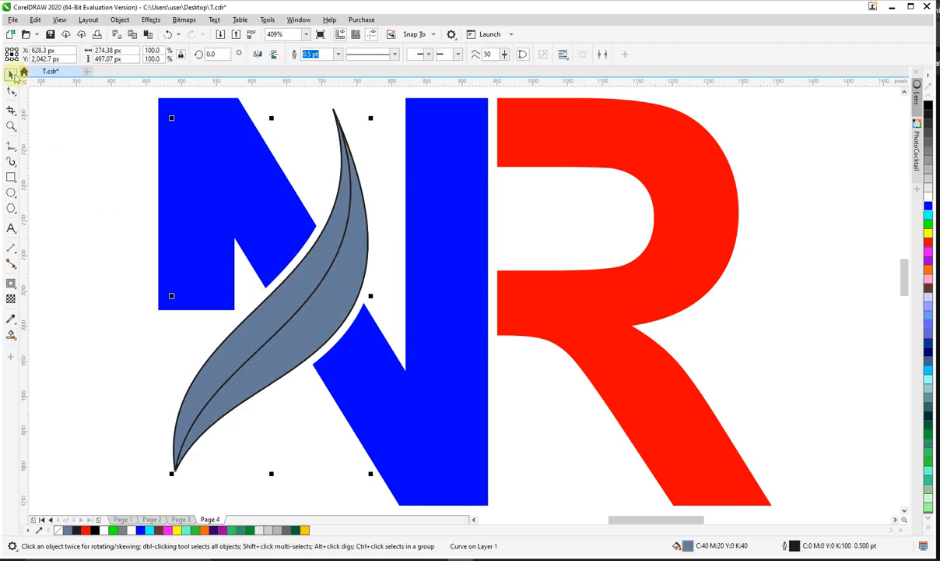
{"action": "left_click", "coordinate": [134, 266]}
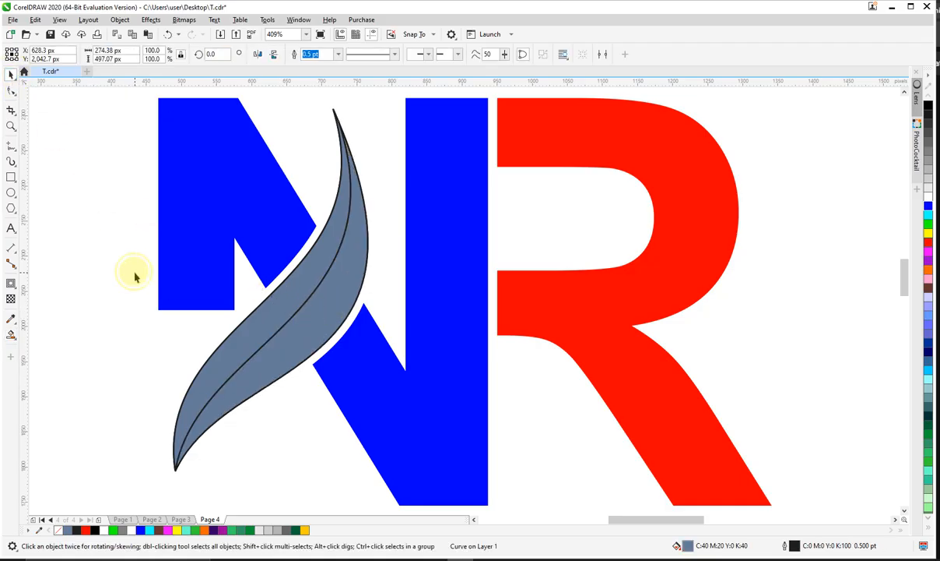
Step: Recolor the leaf's left half orange (#FF6600) and its right half golden yellow (#FFCC00)
{"action": "left_click", "coordinate": [302, 292]}
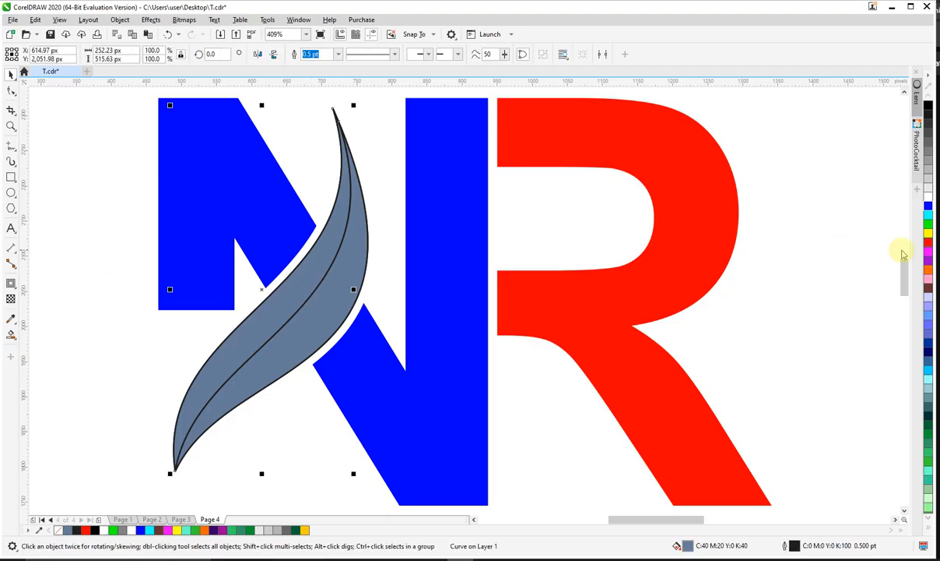
{"action": "left_click", "coordinate": [929, 269]}
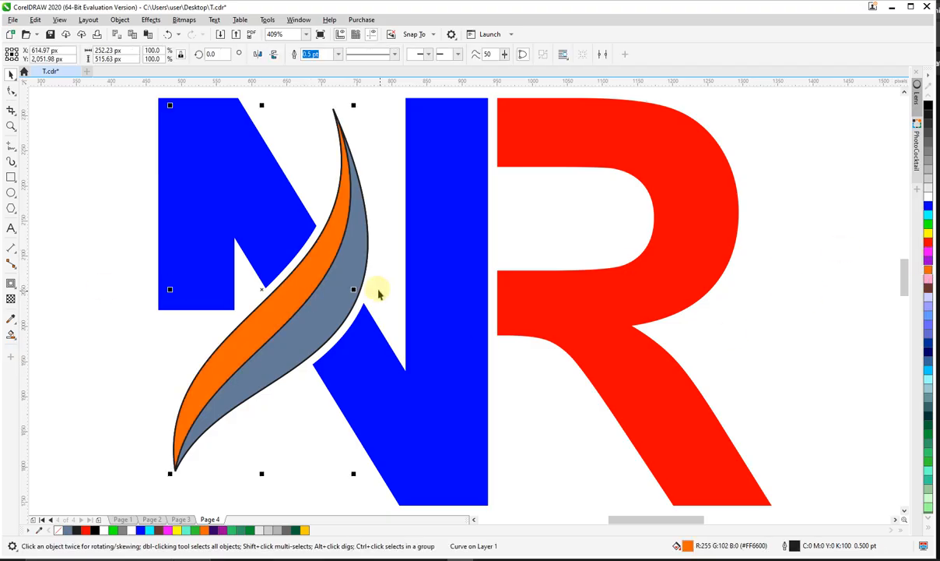
{"action": "left_click", "coordinate": [358, 272]}
{"action": "left_click", "coordinate": [929, 529]}
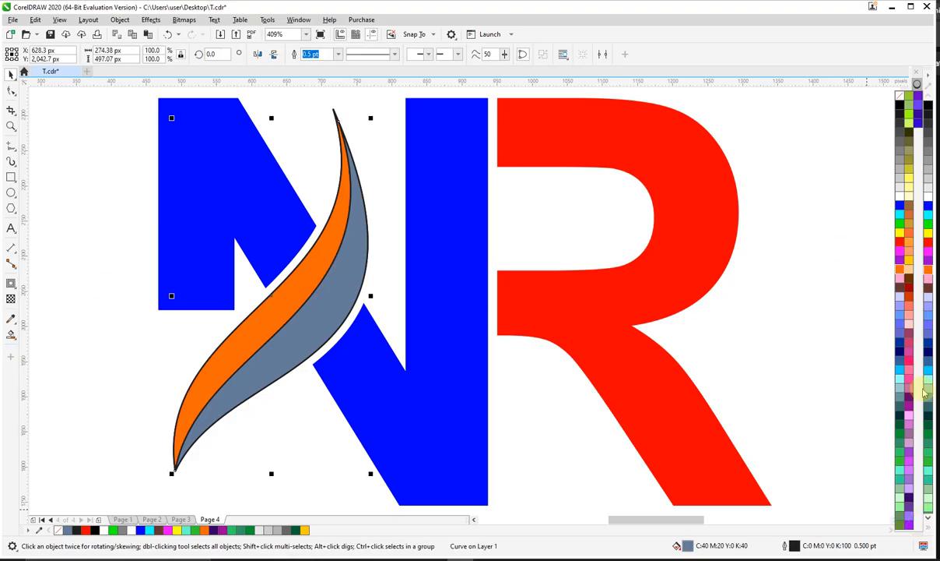
{"action": "left_click", "coordinate": [911, 262]}
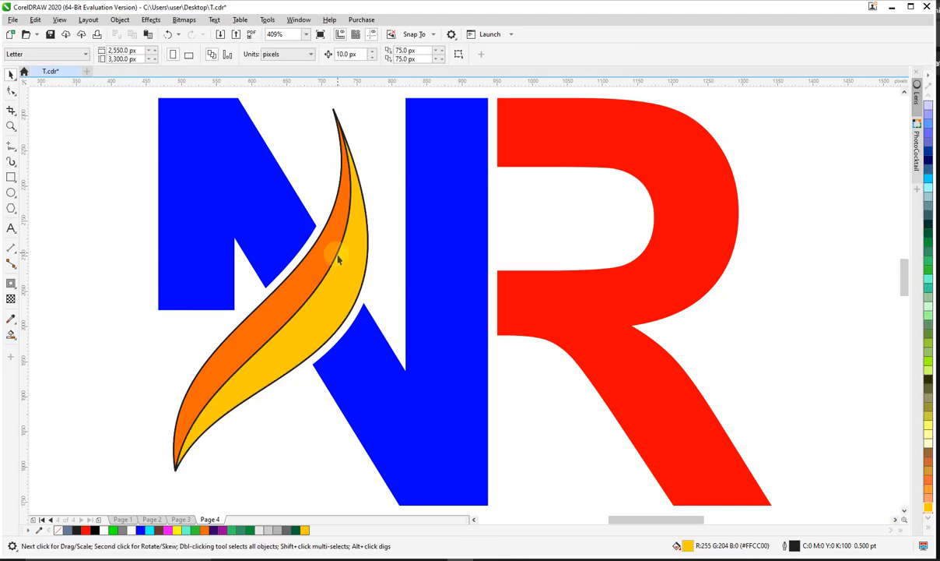
Step: Delete the original black outline curve along the leaf's outer edge, keeping the filled halves
{"action": "left_click", "coordinate": [320, 272], "text": "shift"}
{"action": "left_click", "coordinate": [377, 225]}
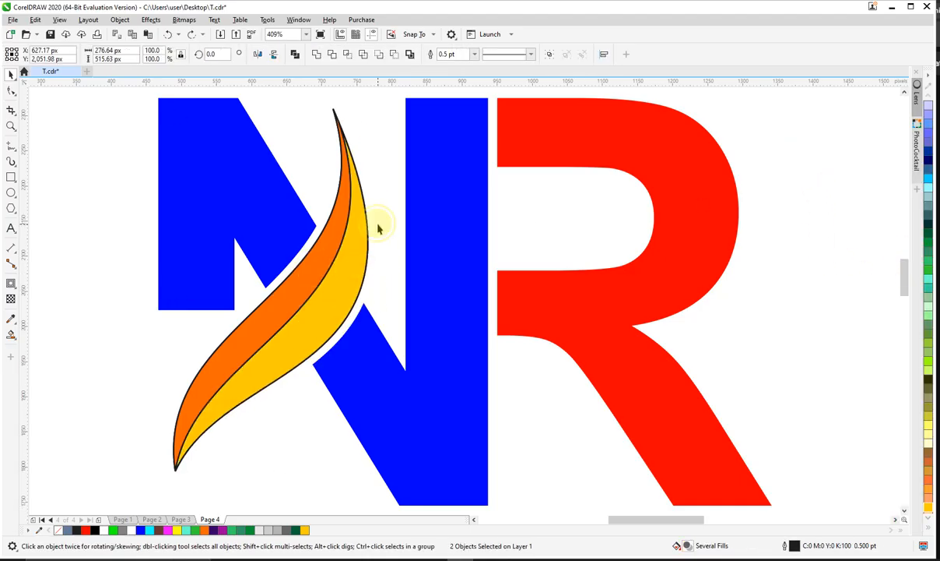
{"action": "left_click", "coordinate": [368, 221]}
{"action": "mouse_move", "coordinate": [368, 224]}
{"action": "left_mouse_down"}
{"action": "mouse_move", "coordinate": [426, 211]}
{"action": "mouse_move", "coordinate": [363, 236]}
{"action": "left_mouse_up"}
{"action": "key", "text": "Escape"}
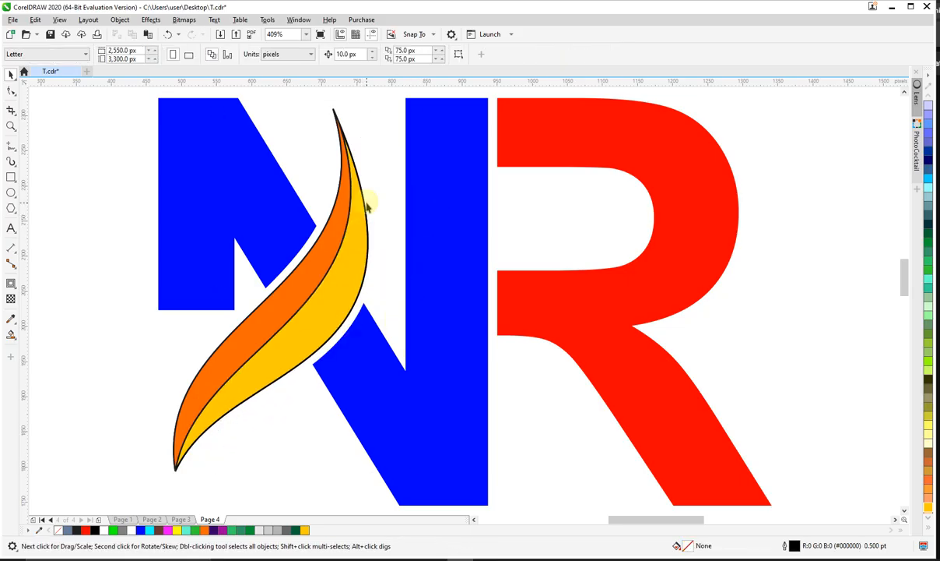
{"action": "left_click", "coordinate": [362, 201]}
{"action": "key", "text": "Delete"}
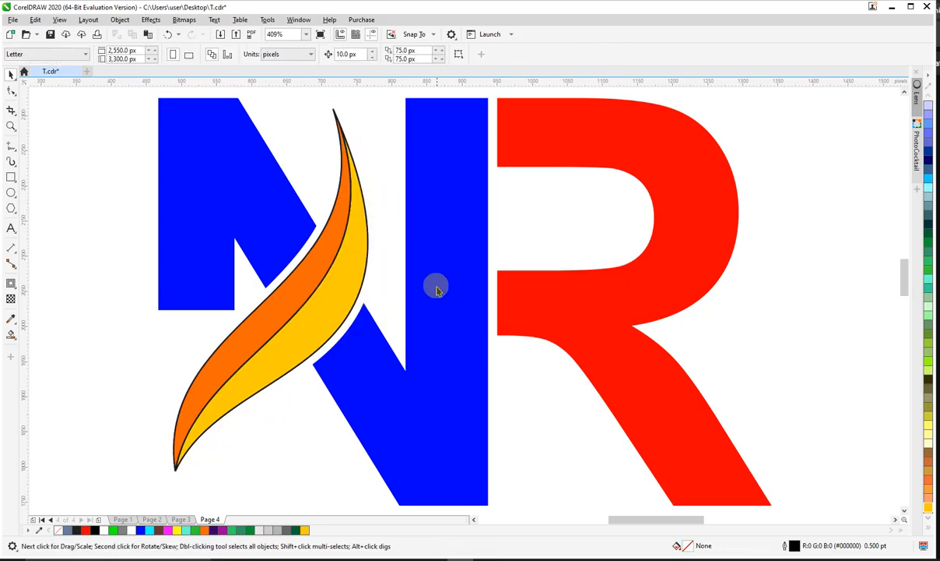
Step: Delete the leftover midrib curve between the orange and yellow halves, keeping both halves in place
{"action": "left_click", "coordinate": [338, 264]}
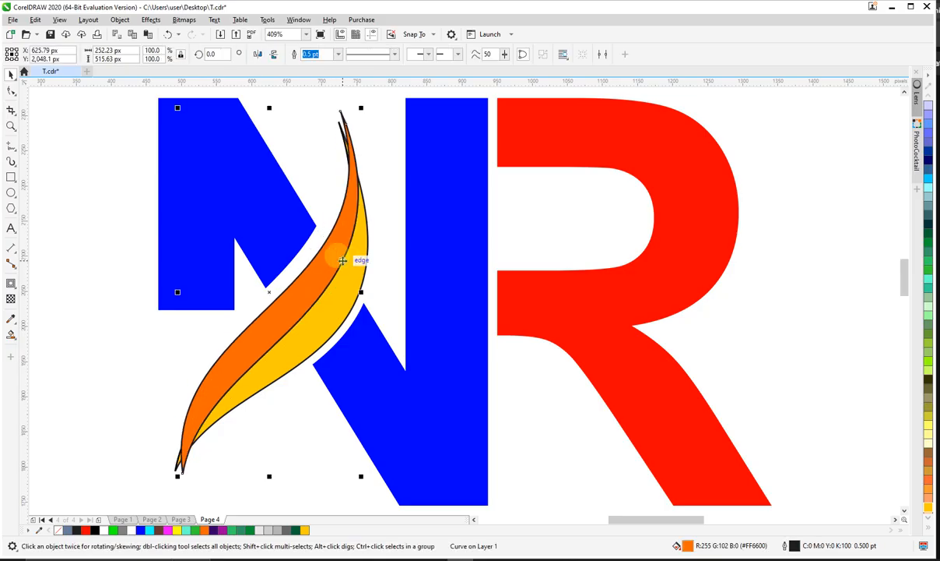
{"action": "left_click", "coordinate": [344, 230], "text": "shift"}
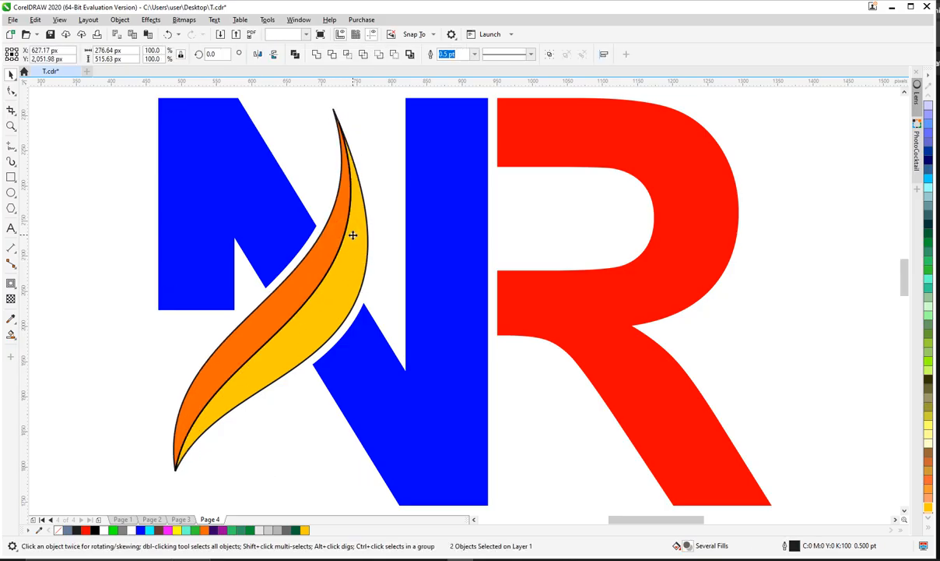
{"action": "left_click", "coordinate": [347, 227]}
{"action": "left_click", "coordinate": [348, 220]}
{"action": "key", "text": "Delete"}
Step: Set the outline width of both leaf halves to None
{"action": "left_click", "coordinate": [351, 236]}
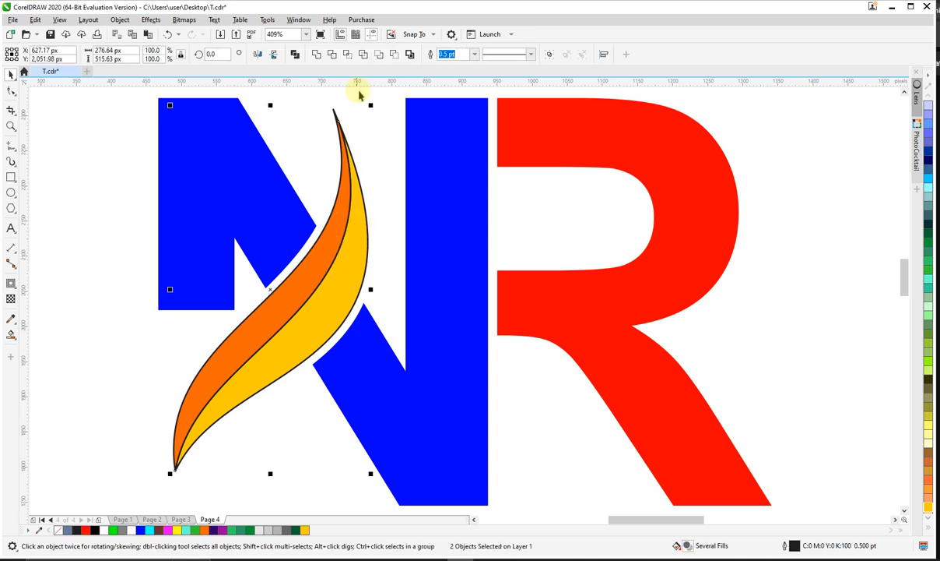
{"action": "left_click", "coordinate": [473, 58]}
{"action": "left_click", "coordinate": [465, 67]}
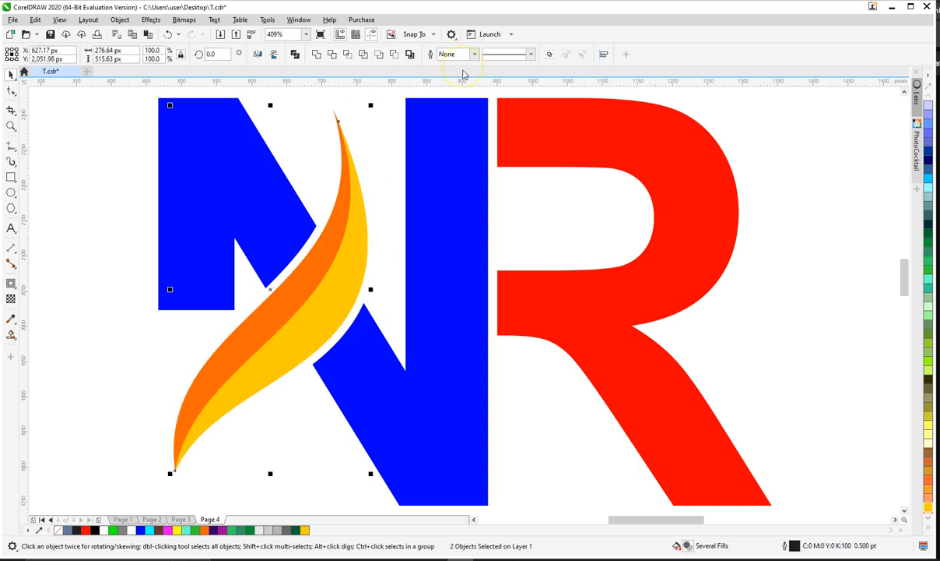
{"action": "left_click", "coordinate": [526, 95]}
Step: Apply a vertical linear fountain fill to the N, running from blue at its top to red at its foot
{"action": "left_click", "coordinate": [231, 210]}
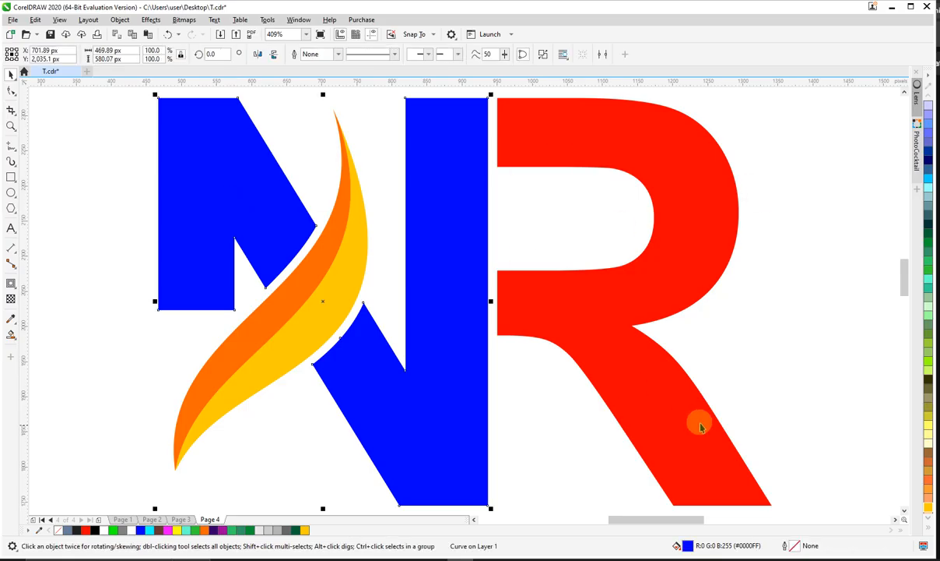
{"action": "scroll", "coordinate": [701, 424], "scroll_direction": "down", "scroll_amount": 2}
{"action": "key", "text": "F2"}
{"action": "left_click_drag", "start_coordinate": [388, 231], "coordinate": [875, 487]}
{"action": "left_click", "coordinate": [368, 177]}
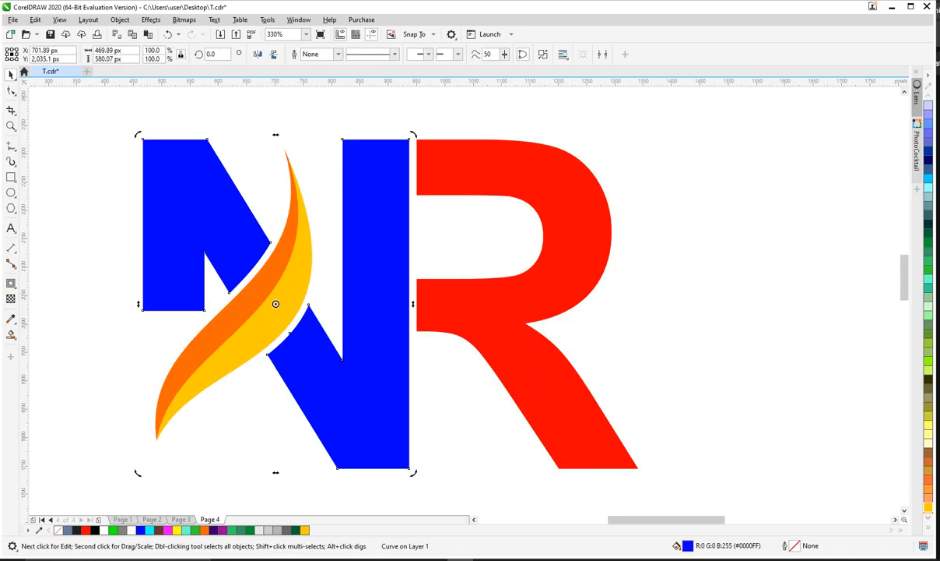
{"action": "left_click", "coordinate": [10, 334]}
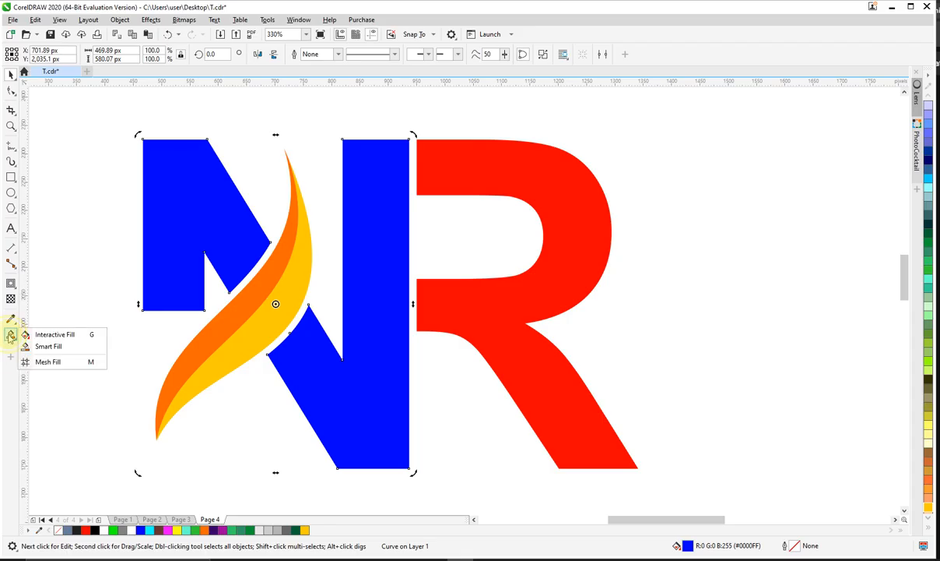
{"action": "left_click", "coordinate": [55, 335]}
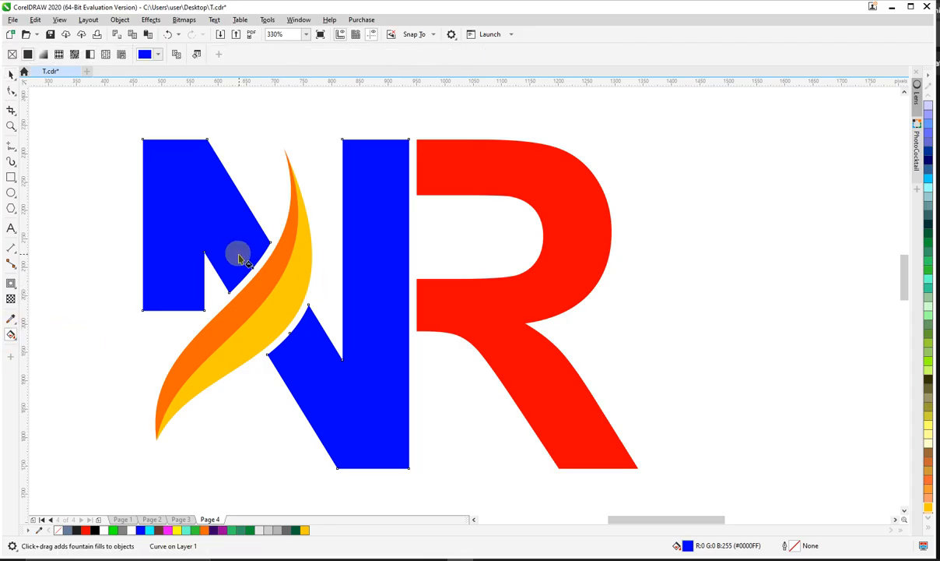
{"action": "left_click_drag", "start_coordinate": [360, 171], "coordinate": [380, 453]}
{"action": "left_click", "coordinate": [930, 531]}
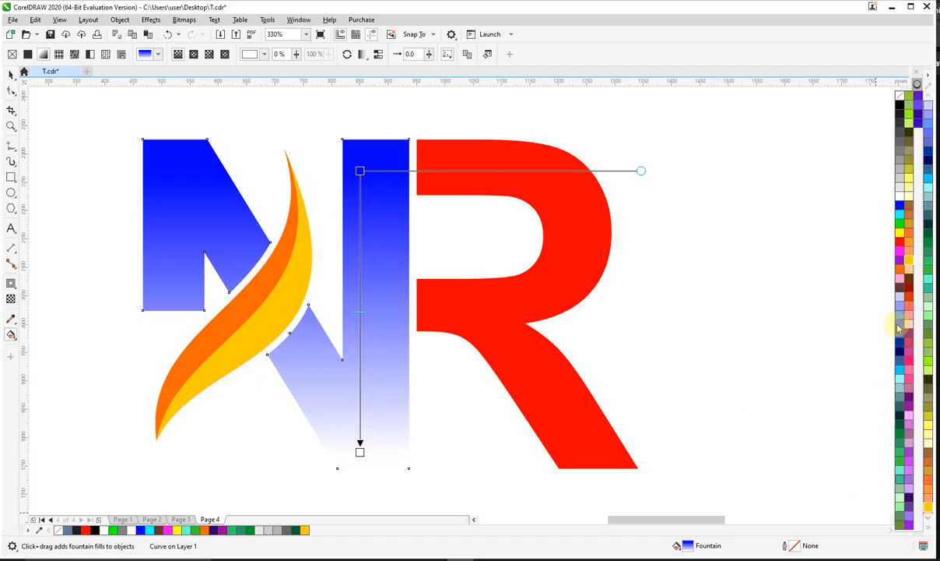
{"action": "left_click", "coordinate": [899, 242]}
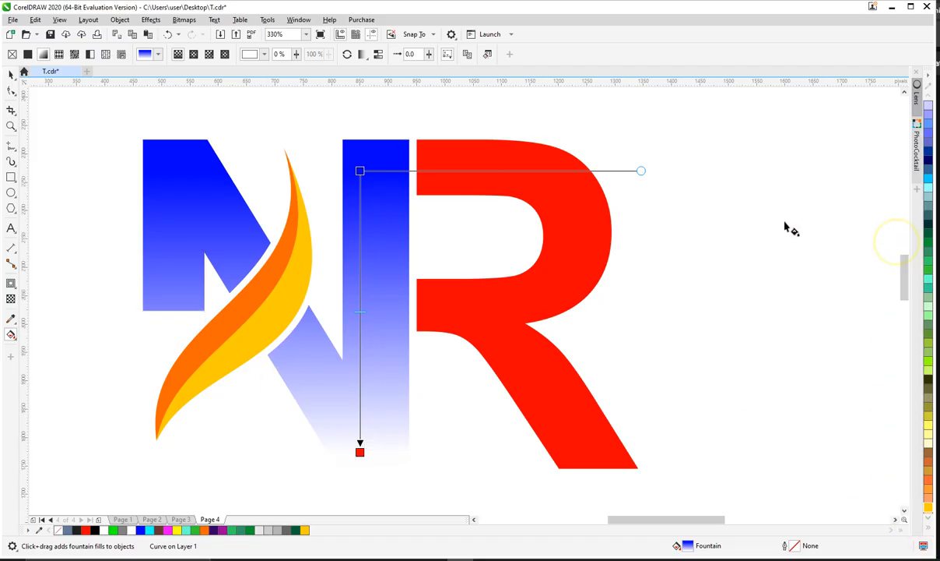
Step: Change the N gradient's upper color to black, lower its start slightly, and raise its red end so more of the foot is solid red
{"action": "left_click", "coordinate": [360, 170]}
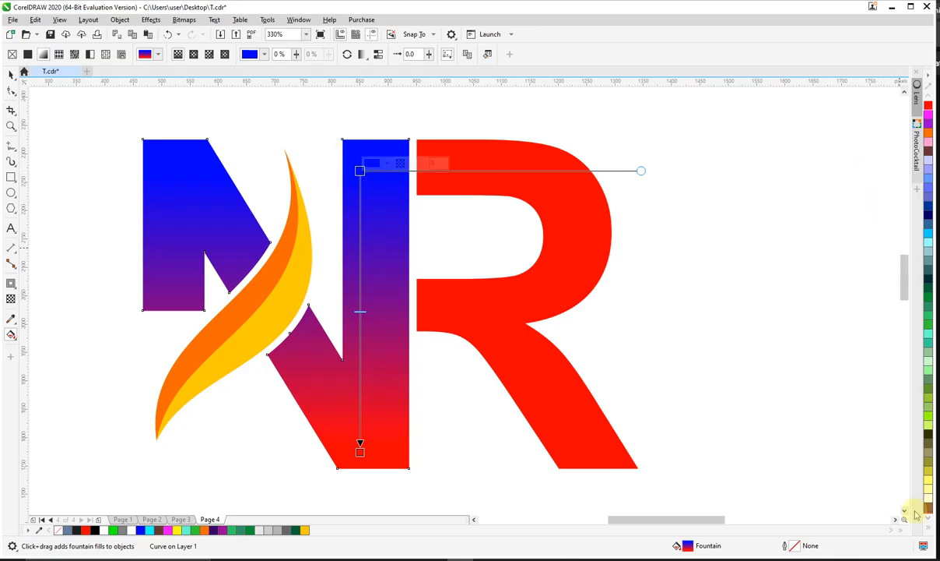
{"action": "left_click", "coordinate": [931, 530]}
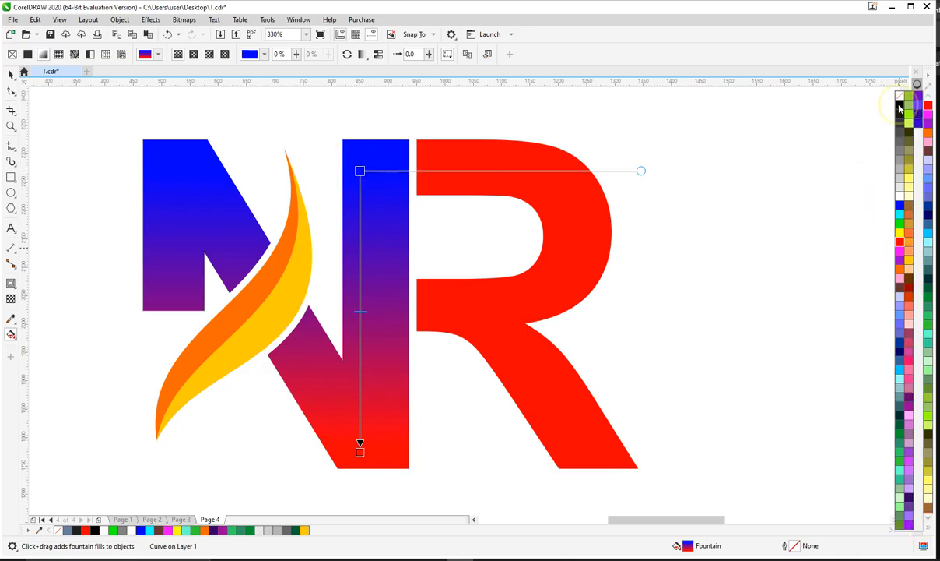
{"action": "left_click", "coordinate": [899, 108]}
{"action": "left_click_drag", "start_coordinate": [360, 170], "coordinate": [360, 177]}
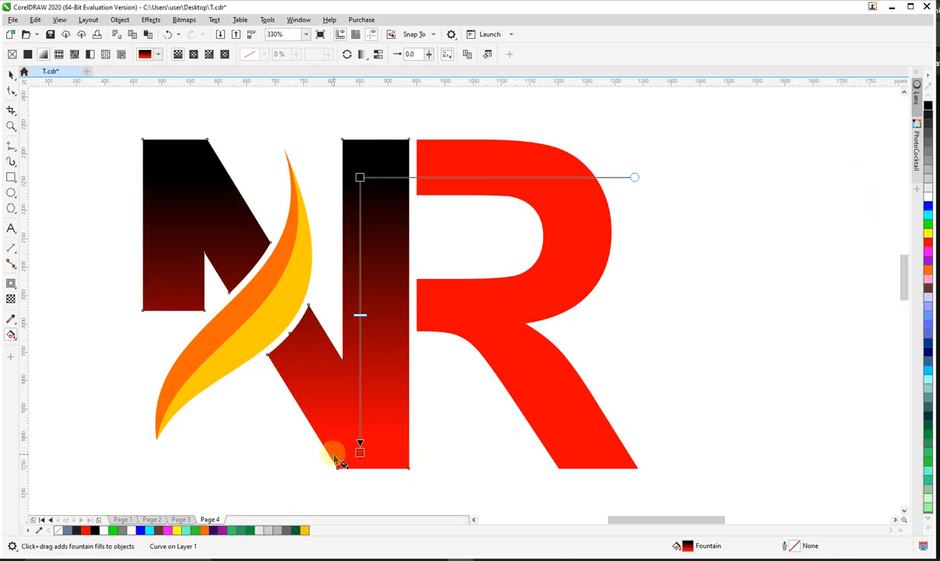
{"action": "left_click_drag", "start_coordinate": [358, 454], "coordinate": [359, 388]}
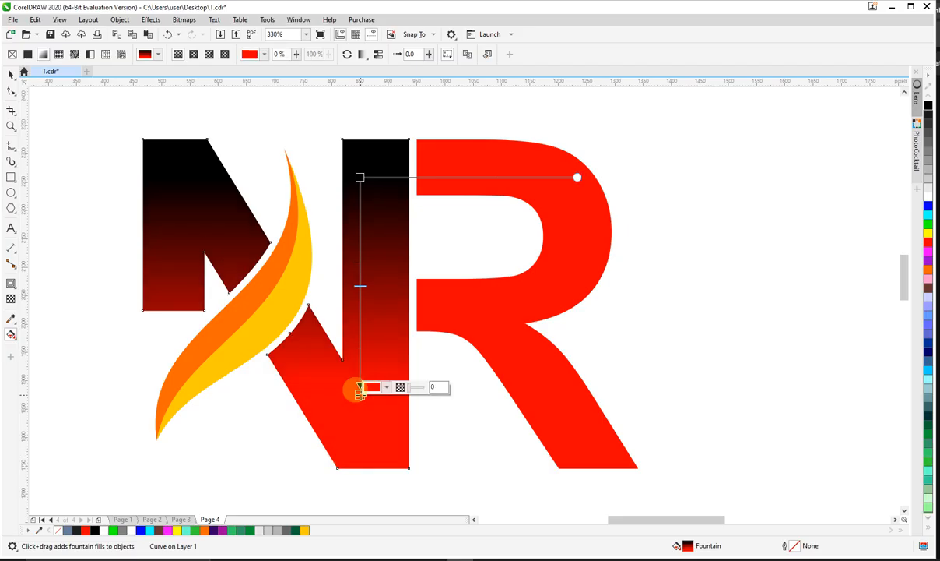
{"action": "left_click", "coordinate": [359, 390]}
{"action": "key", "text": "space"}
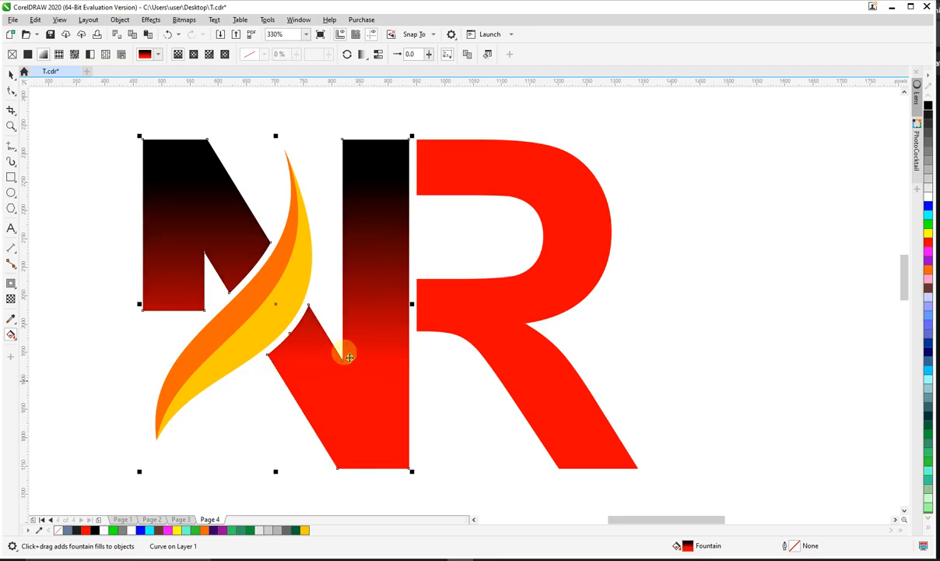
{"action": "left_click", "coordinate": [652, 284]}
Step: Draw a straight diagonal line about 142 px wide and 133 px high across the upper part of the R's leg
{"action": "left_click", "coordinate": [576, 254]}
{"action": "key", "text": "z"}
{"action": "left_click_drag", "start_coordinate": [367, 264], "coordinate": [695, 465]}
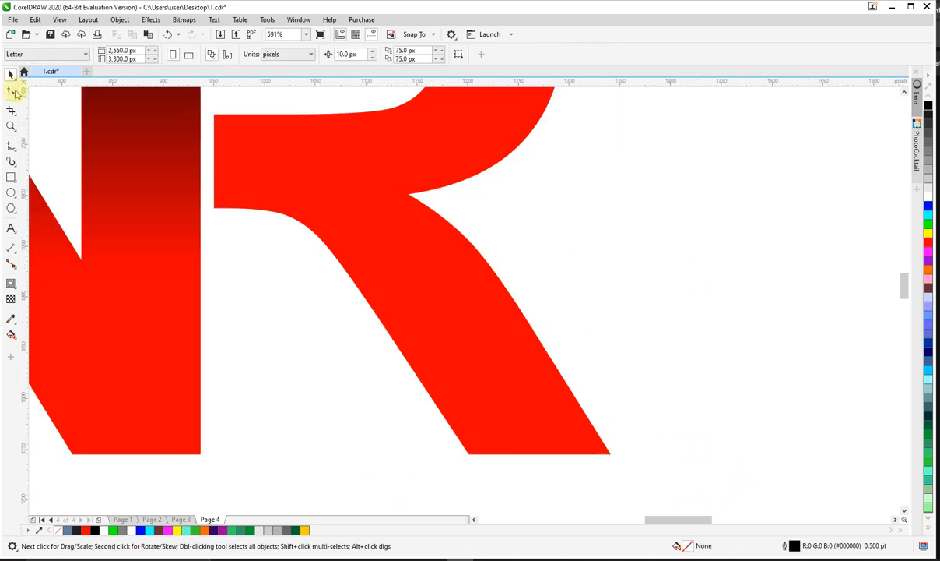
{"action": "left_click", "coordinate": [11, 147]}
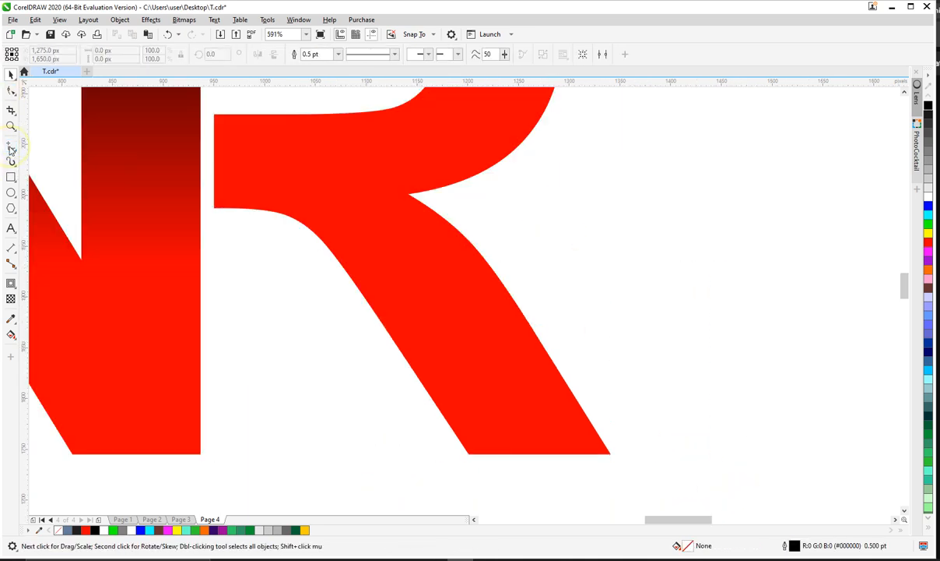
{"action": "left_click", "coordinate": [496, 226]}
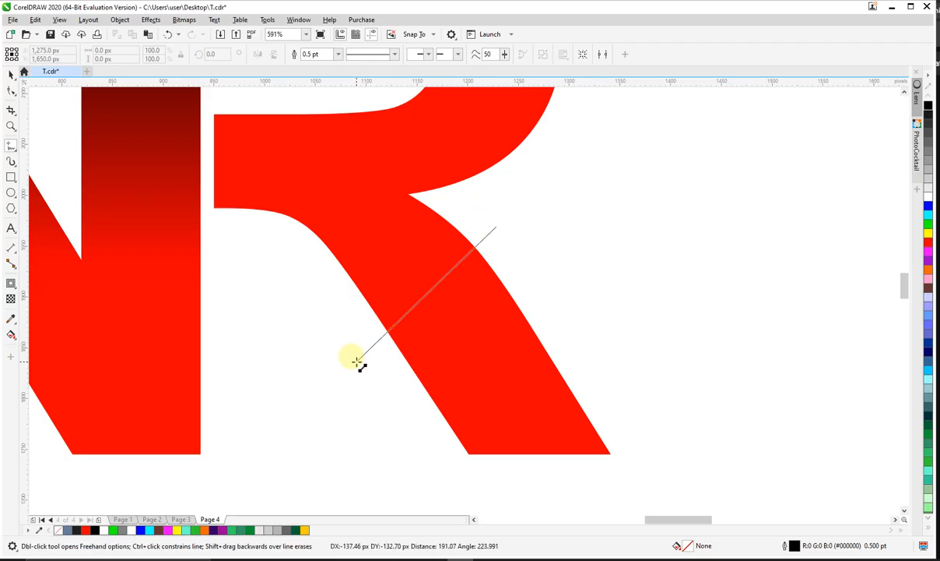
{"action": "left_click", "coordinate": [350, 363]}
{"action": "key", "text": "space"}
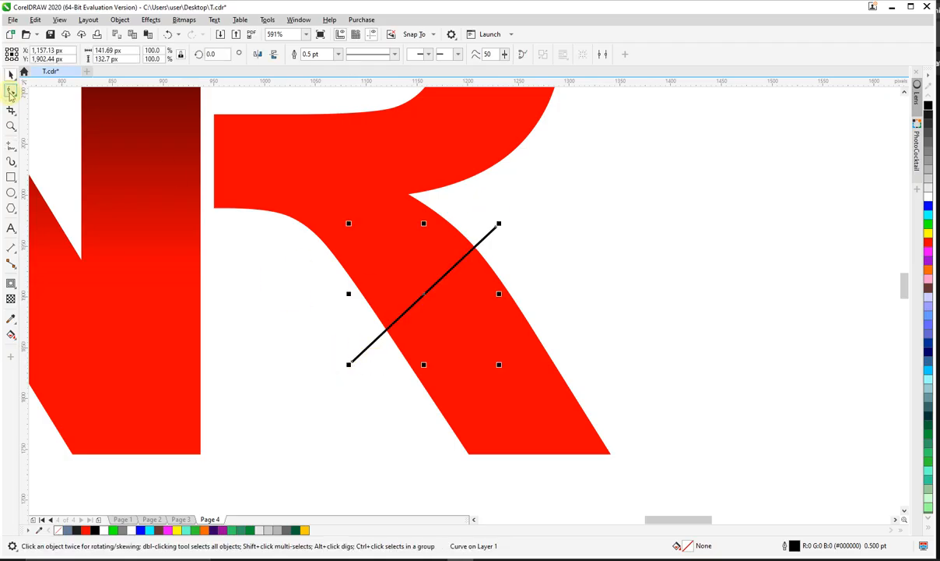
Step: Bend the line across the R's leg into an S-shaped curve, adjusting its end nodes and curve handles
{"action": "left_click", "coordinate": [11, 91]}
{"action": "left_click_drag", "start_coordinate": [448, 271], "coordinate": [483, 320]}
{"action": "left_click_drag", "start_coordinate": [400, 316], "coordinate": [381, 277]}
{"action": "left_click_drag", "start_coordinate": [496, 228], "coordinate": [491, 215]}
{"action": "left_click_drag", "start_coordinate": [354, 361], "coordinate": [344, 345]}
{"action": "left_click_drag", "start_coordinate": [490, 218], "coordinate": [489, 208]}
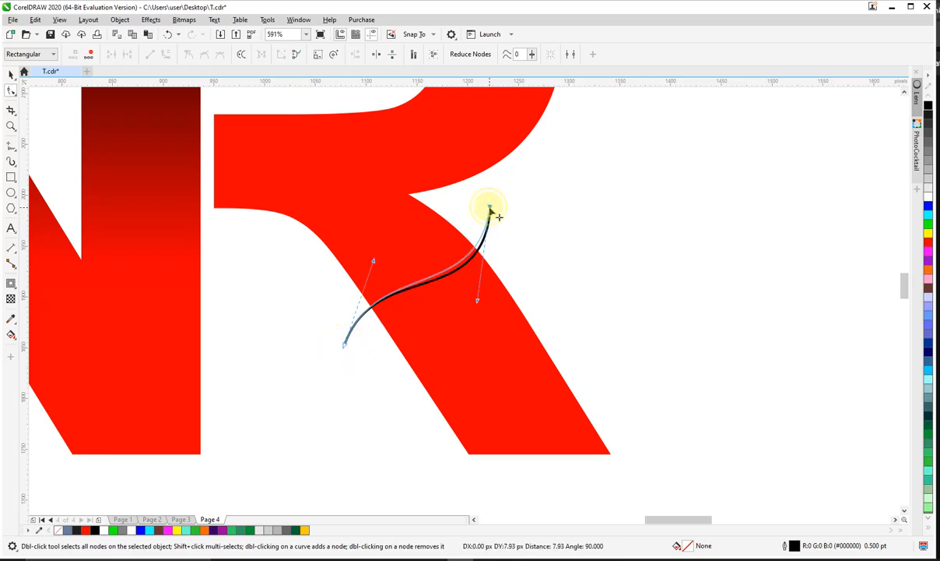
{"action": "left_click_drag", "start_coordinate": [475, 299], "coordinate": [485, 304]}
{"action": "key", "text": "space"}
{"action": "left_click", "coordinate": [533, 252]}
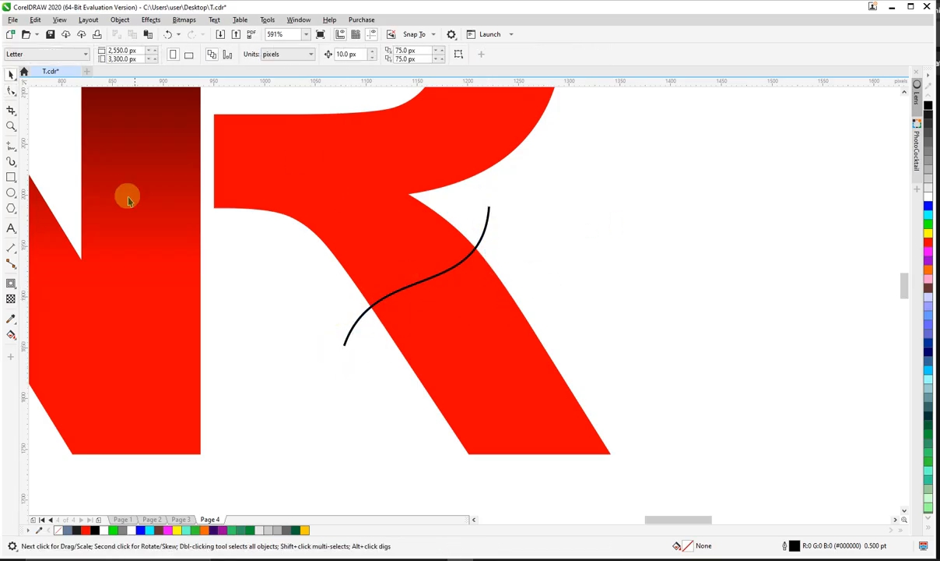
Step: Draw a second straight line joining the two end nodes of the S-curve on the R's leg, ready for node editing
{"action": "left_click", "coordinate": [10, 147]}
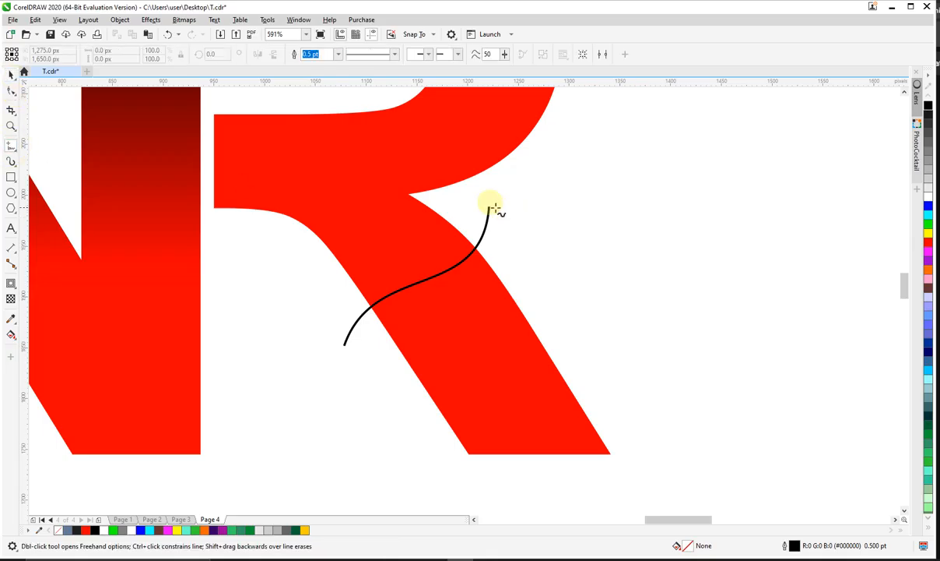
{"action": "left_click_drag", "start_coordinate": [488, 207], "coordinate": [344, 345]}
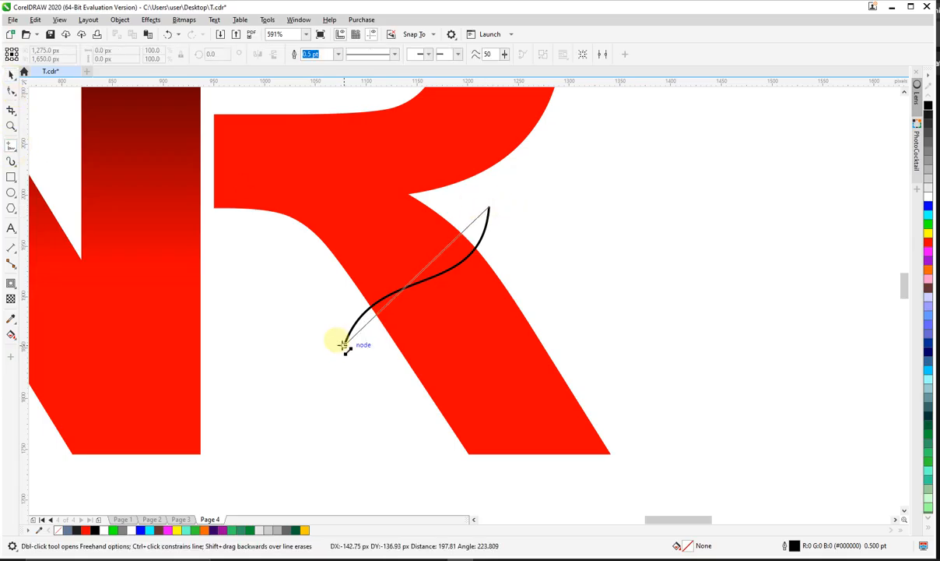
{"action": "left_click", "coordinate": [344, 345]}
{"action": "left_click", "coordinate": [11, 90]}
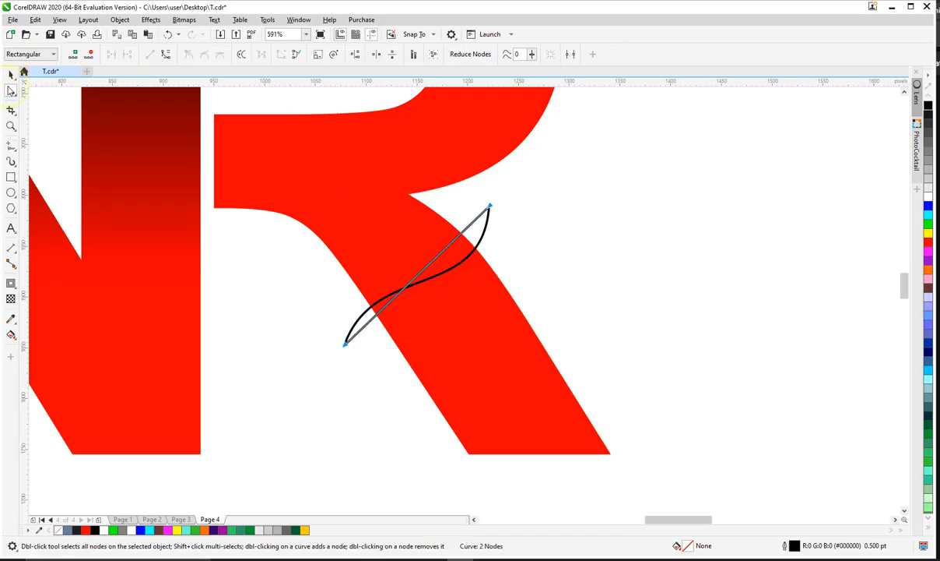
Step: Delete the separate straight line and redraw it from the S-curve's upper end node to its lower one, closing the shape
{"action": "key", "text": "space"}
{"action": "key", "text": "Delete"}
{"action": "left_click", "coordinate": [489, 210]}
{"action": "key", "text": "F2"}
{"action": "left_click_drag", "start_coordinate": [466, 189], "coordinate": [536, 246]}
{"action": "key", "text": "F10"}
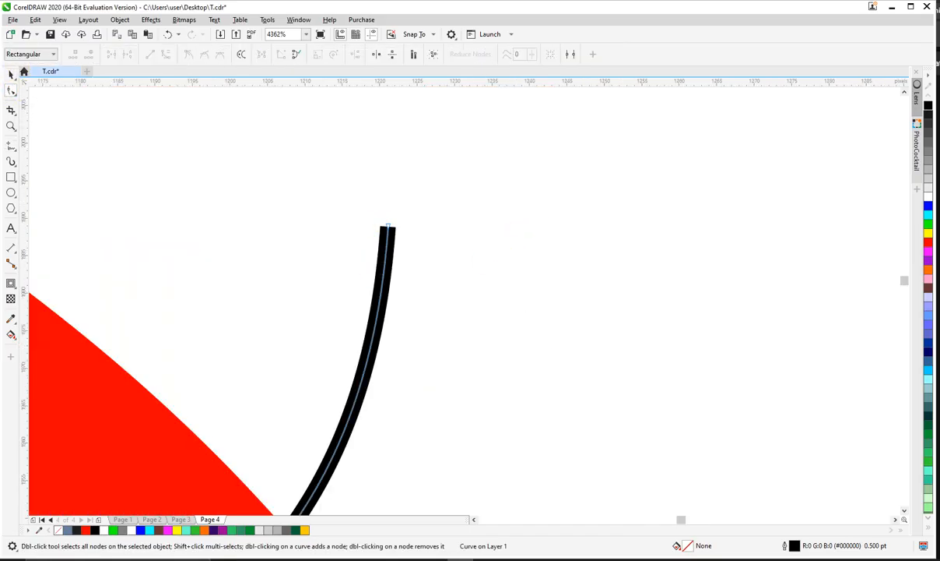
{"action": "left_click", "coordinate": [10, 147]}
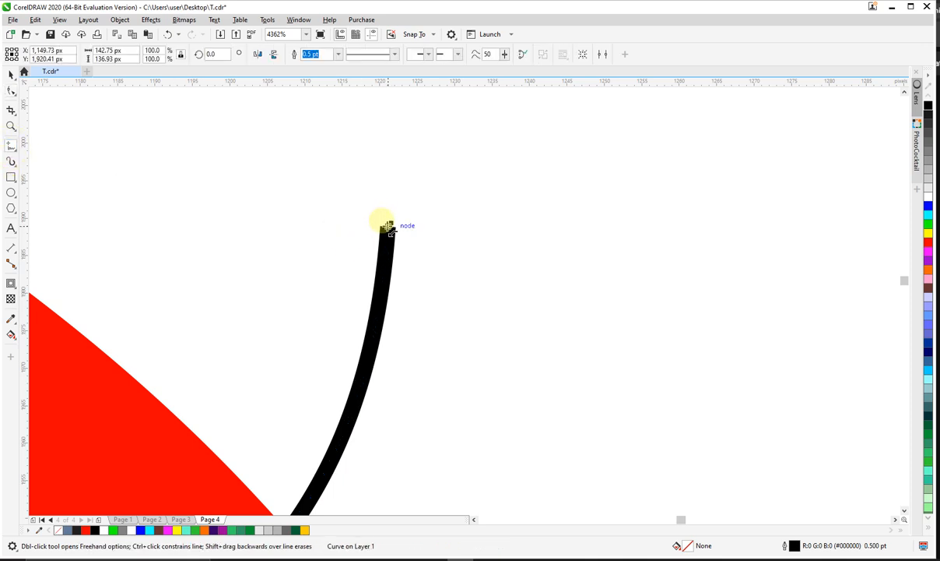
{"action": "left_click", "coordinate": [388, 226]}
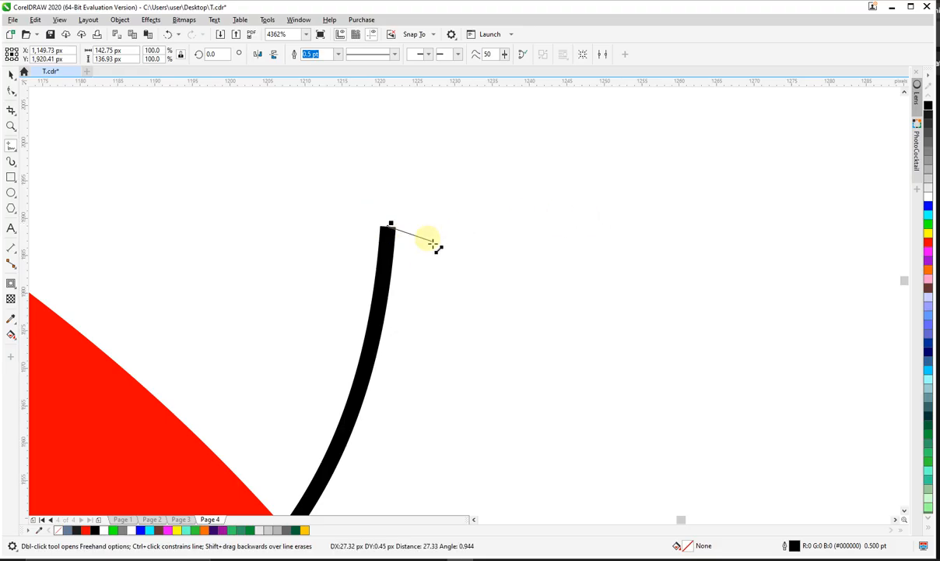
{"action": "scroll", "coordinate": [392, 273], "scroll_direction": "down", "scroll_amount": 3}
{"action": "left_click", "coordinate": [154, 496]}
Step: Bend the shape's straight side into a second S-curve below the first, forming a slender leaf across the R's leg
{"action": "left_click", "coordinate": [11, 91]}
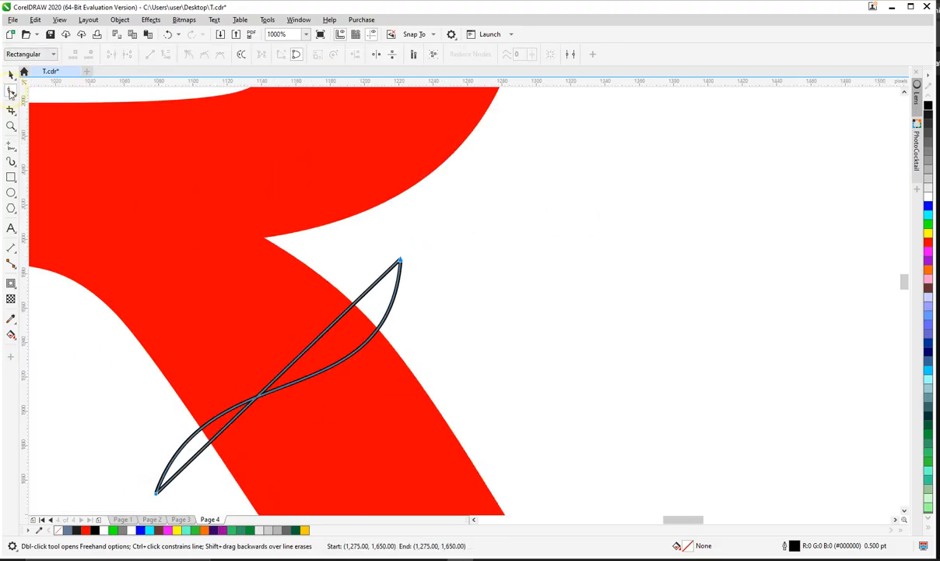
{"action": "left_click", "coordinate": [362, 320]}
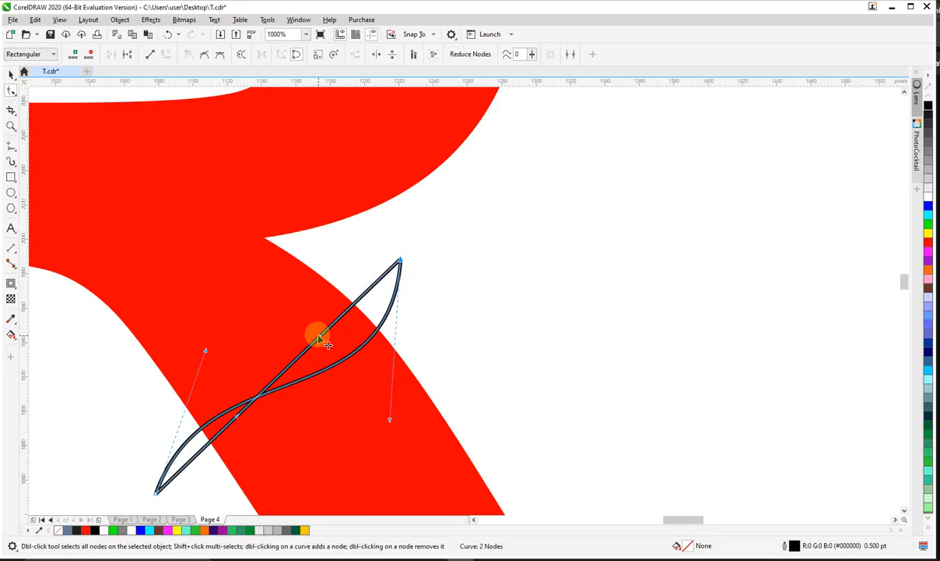
{"action": "left_click_drag", "start_coordinate": [319, 339], "coordinate": [451, 450]}
{"action": "left_click_drag", "start_coordinate": [237, 415], "coordinate": [232, 408]}
{"action": "left_click_drag", "start_coordinate": [453, 447], "coordinate": [466, 421]}
{"action": "key", "text": "space"}
{"action": "left_click_drag", "start_coordinate": [415, 294], "coordinate": [418, 287]}
{"action": "key", "text": "space"}
{"action": "left_click_drag", "start_coordinate": [384, 361], "coordinate": [383, 387]}
Step: Rotate the leaf outline on the R's leg by about 5.8 degrees
{"action": "key", "text": "space"}
{"action": "left_click", "coordinate": [418, 294]}
{"action": "left_click_drag", "start_coordinate": [422, 247], "coordinate": [414, 226]}
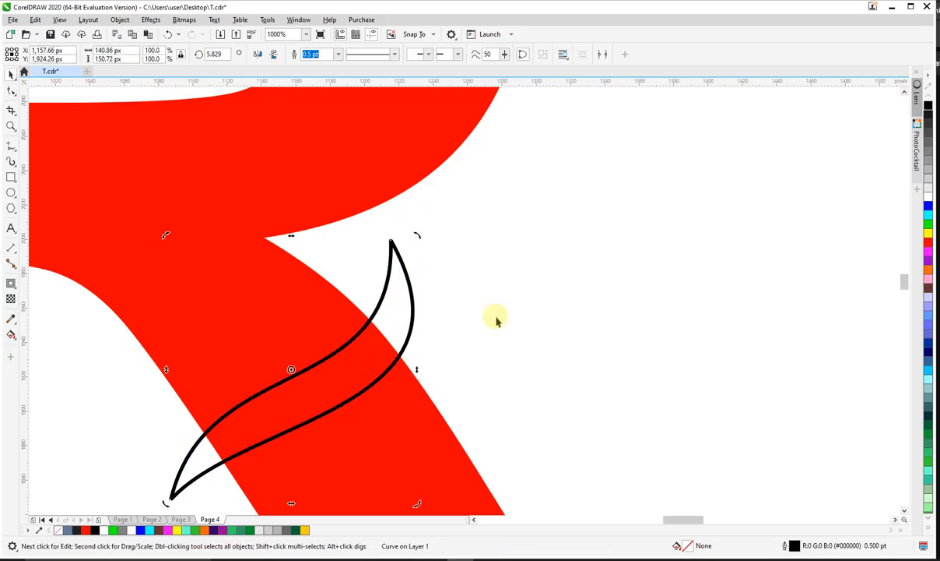
Step: Place a copy of the leaf outline farther down the R's leg, leaving a narrow band between the two outlines
{"action": "scroll", "coordinate": [505, 320], "scroll_direction": "down", "scroll_amount": 1}
{"action": "key", "text": "F2"}
{"action": "left_click_drag", "start_coordinate": [266, 256], "coordinate": [693, 559]}
{"action": "left_click", "coordinate": [433, 194]}
{"action": "left_click_drag", "start_coordinate": [444, 184], "coordinate": [477, 244]}
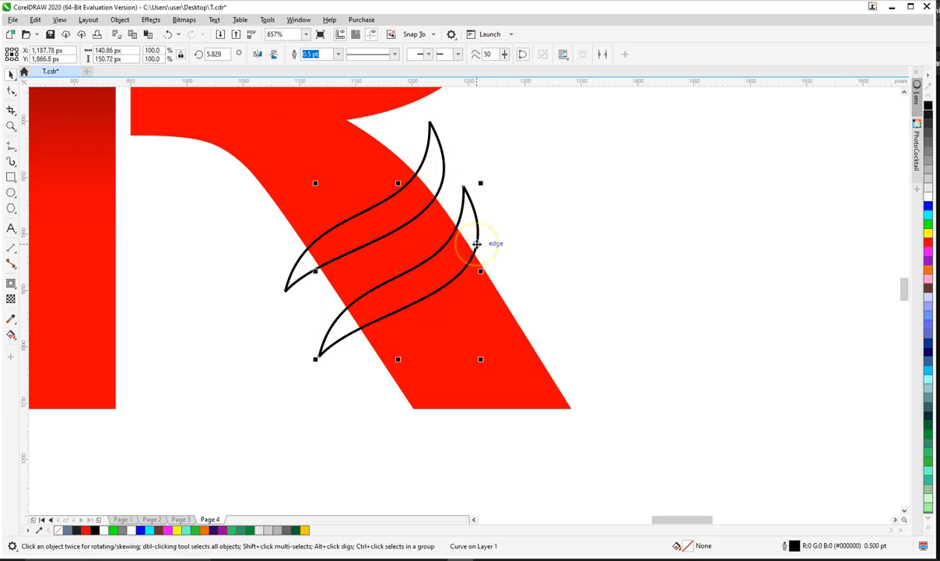
Step: Trim the R with both leaf outlines and delete the outlines, leaving two curved gaps across the leg
{"action": "left_click", "coordinate": [428, 165], "text": "shift"}
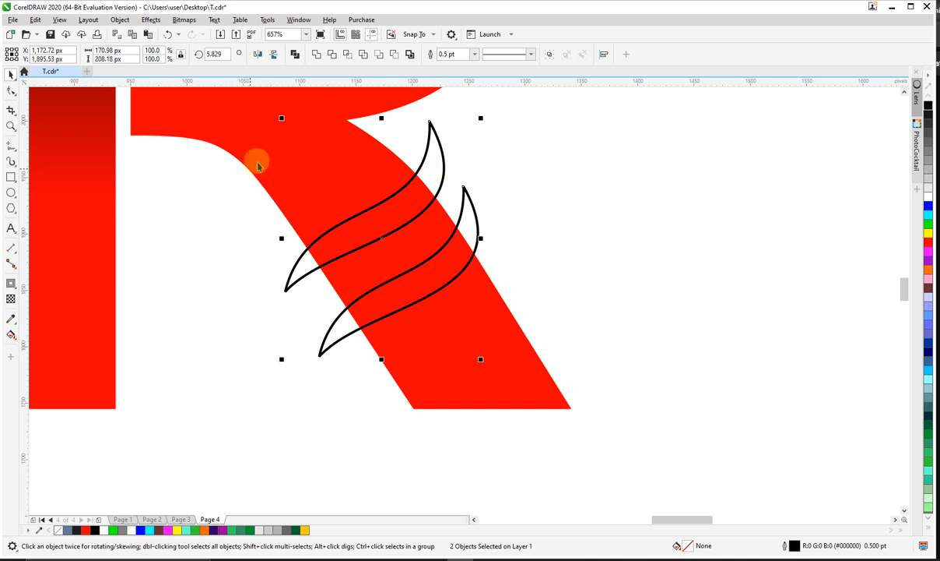
{"action": "left_click", "coordinate": [293, 158], "text": "shift"}
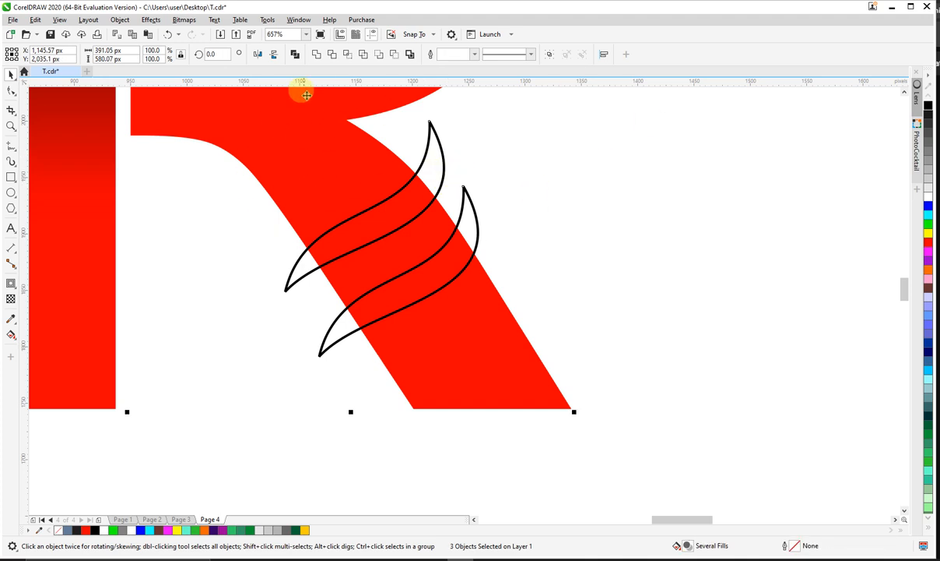
{"action": "left_click", "coordinate": [330, 56]}
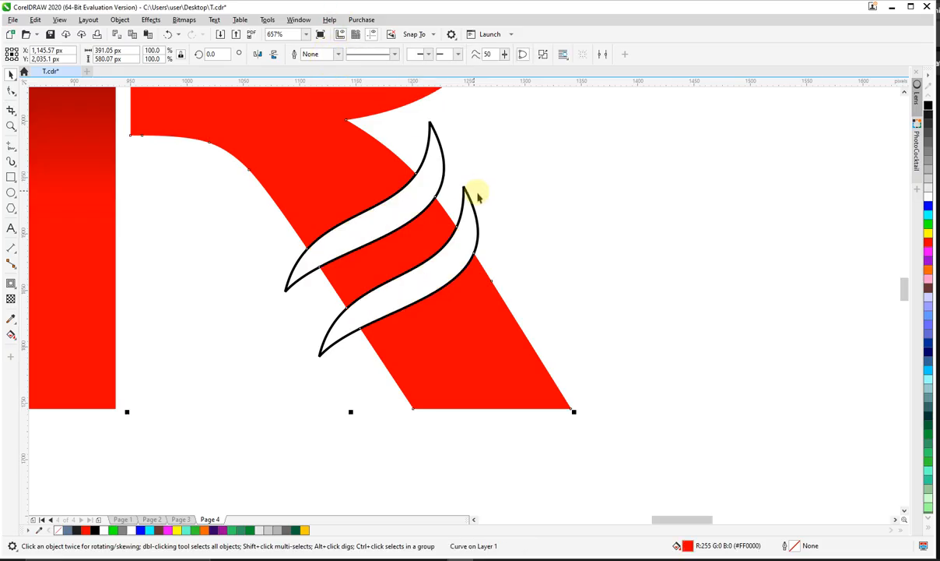
{"action": "left_click", "coordinate": [430, 134]}
{"action": "key", "text": "Delete"}
{"action": "key", "text": "Delete"}
Step: Apply a linear fountain fill running down the R with the Interactive Fill tool, setting its end color to black
{"action": "scroll", "coordinate": [514, 218], "scroll_direction": "down", "scroll_amount": 5}
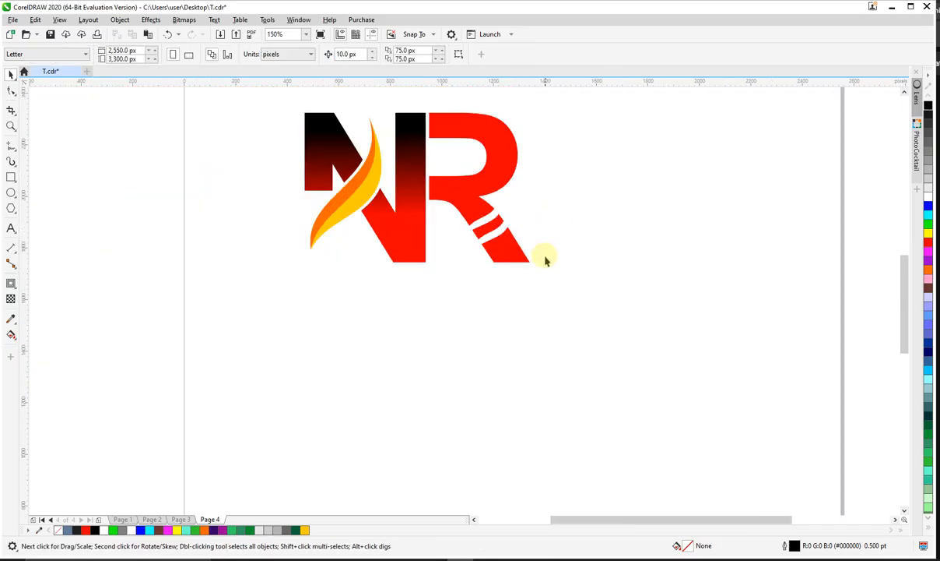
{"action": "left_click_drag", "start_coordinate": [292, 356], "coordinate": [682, 69]}
{"action": "key", "text": "shift+F2"}
{"action": "left_click", "coordinate": [632, 154]}
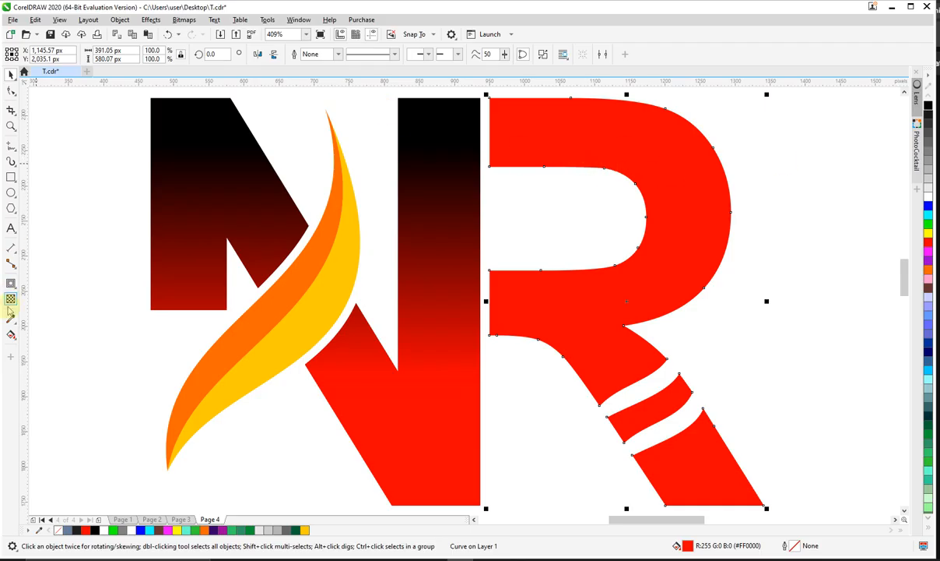
{"action": "left_click", "coordinate": [11, 334]}
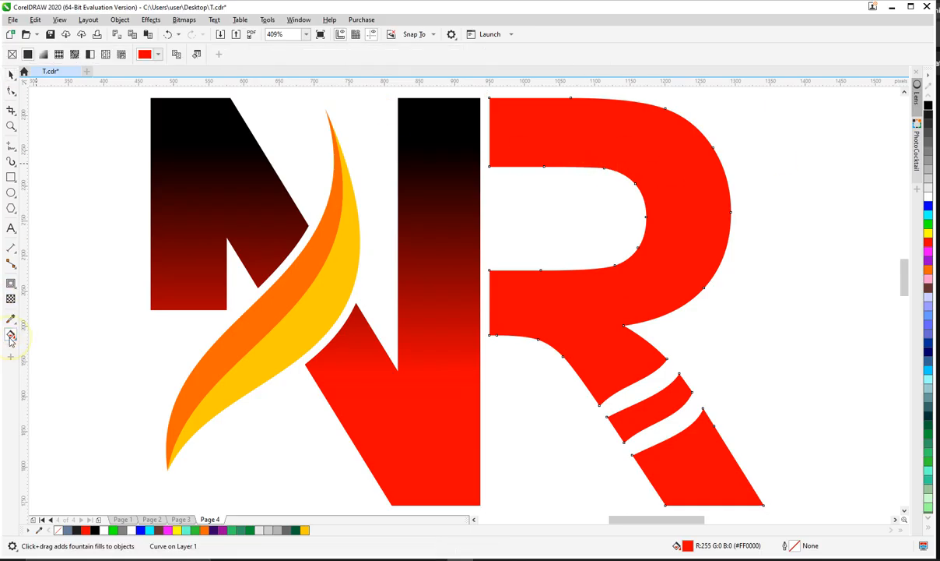
{"action": "left_click", "coordinate": [15, 339]}
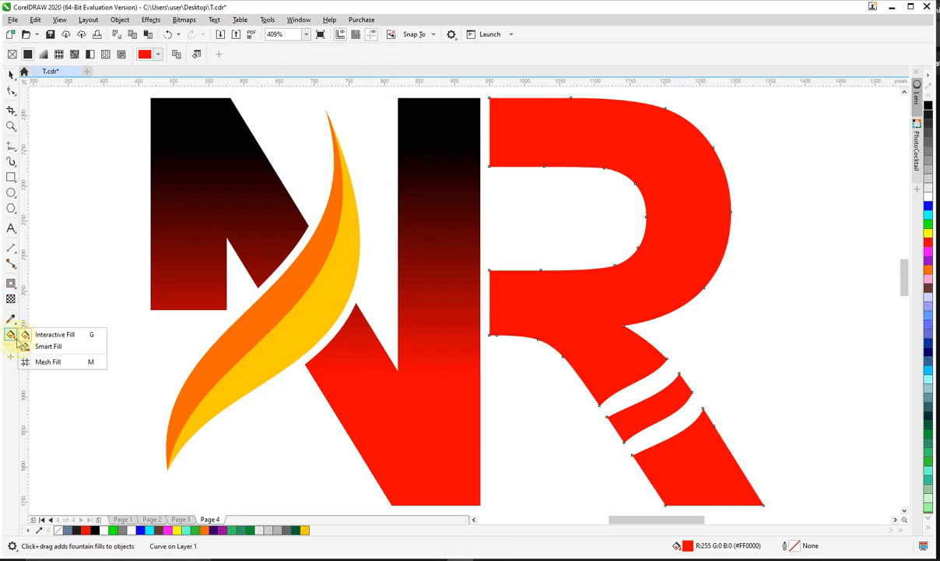
{"action": "left_click", "coordinate": [69, 337]}
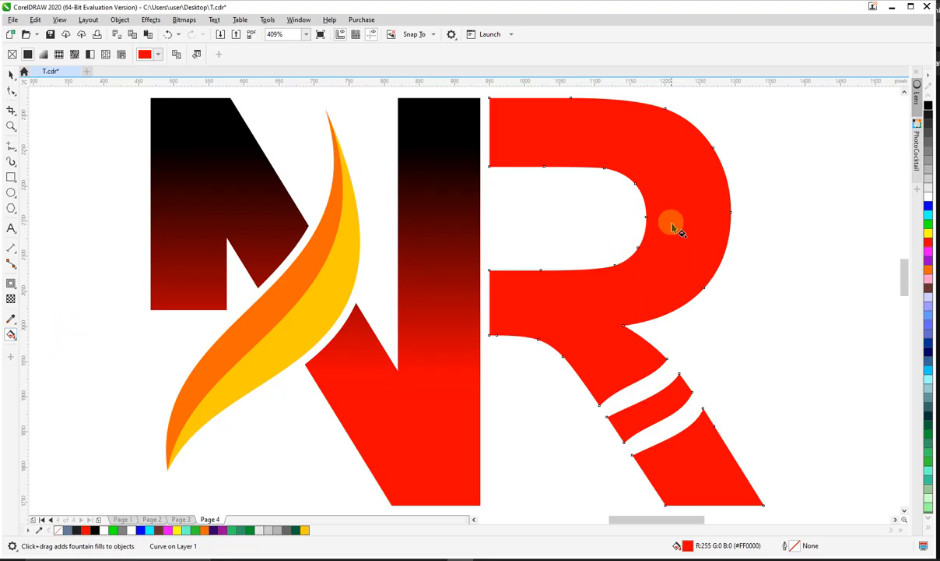
{"action": "left_click_drag", "start_coordinate": [656, 151], "coordinate": [681, 398]}
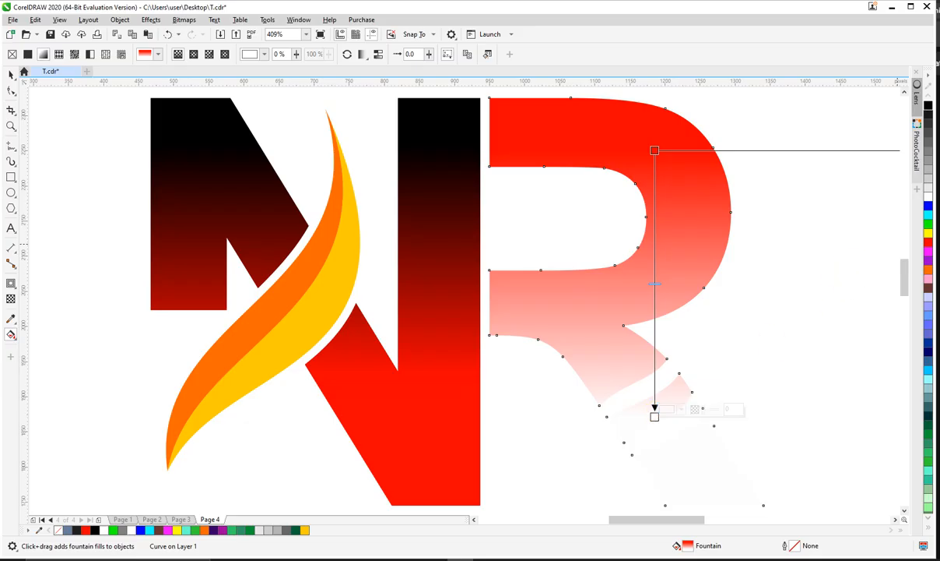
{"action": "left_click", "coordinate": [929, 111]}
Step: Redirect the R's gradient horizontally, from red at the bowl to black at the stem, and shift its red end slightly inward
{"action": "left_click_drag", "start_coordinate": [699, 270], "coordinate": [526, 271]}
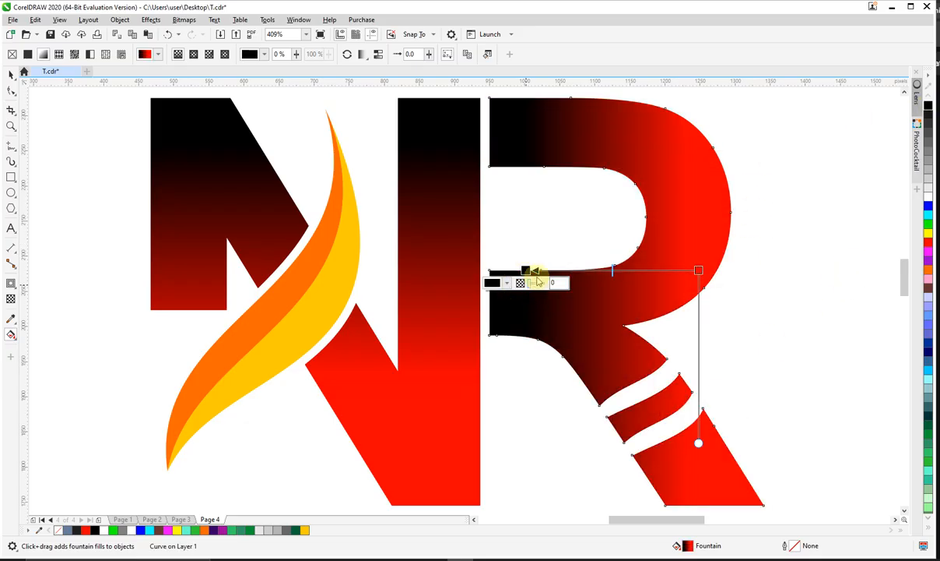
{"action": "left_click_drag", "start_coordinate": [699, 270], "coordinate": [673, 270]}
{"action": "key", "text": "space"}
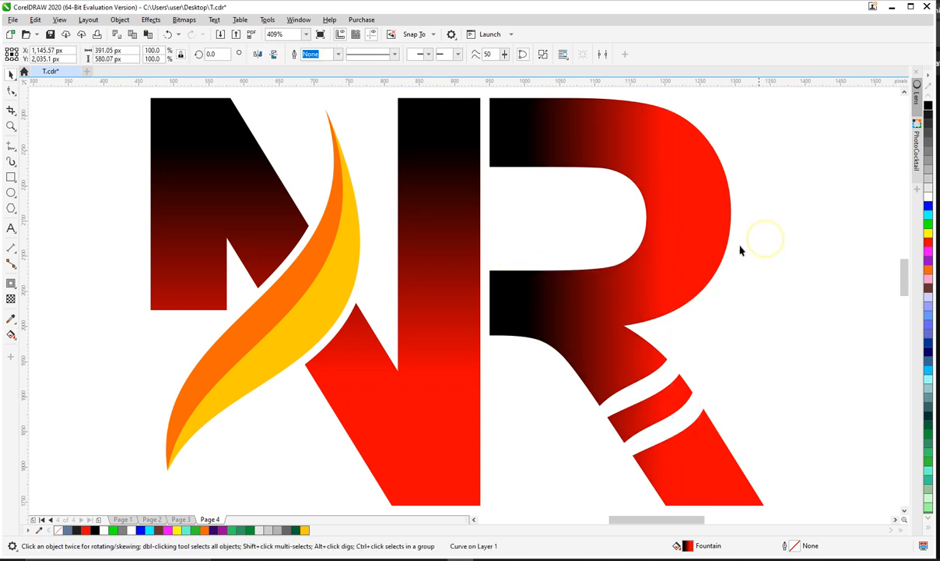
{"action": "left_click", "coordinate": [764, 243]}
{"action": "scroll", "coordinate": [537, 232], "scroll_direction": "down", "scroll_amount": 1}
{"action": "left_click_drag", "start_coordinate": [245, 136], "coordinate": [793, 458]}
{"action": "key", "text": "shift+F2"}
{"action": "left_click", "coordinate": [774, 257]}
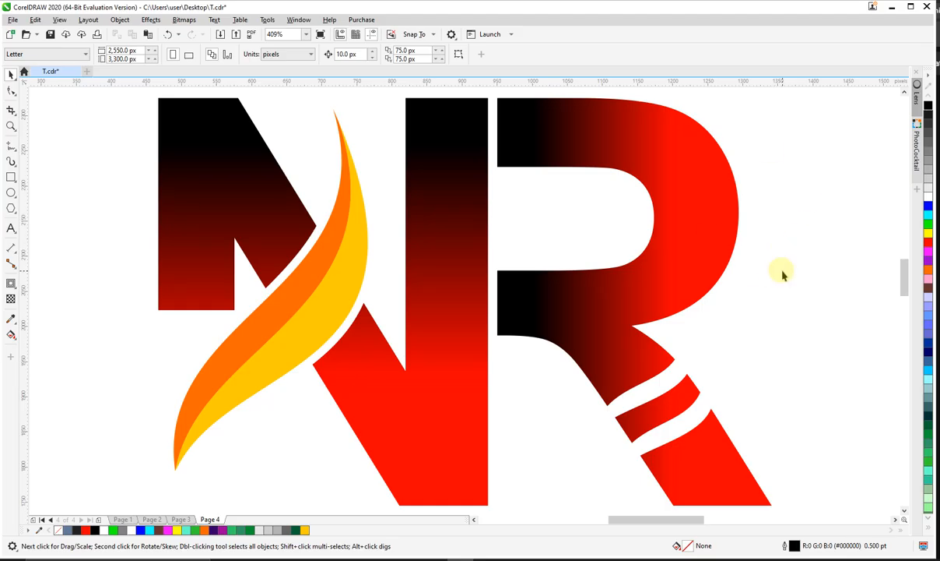